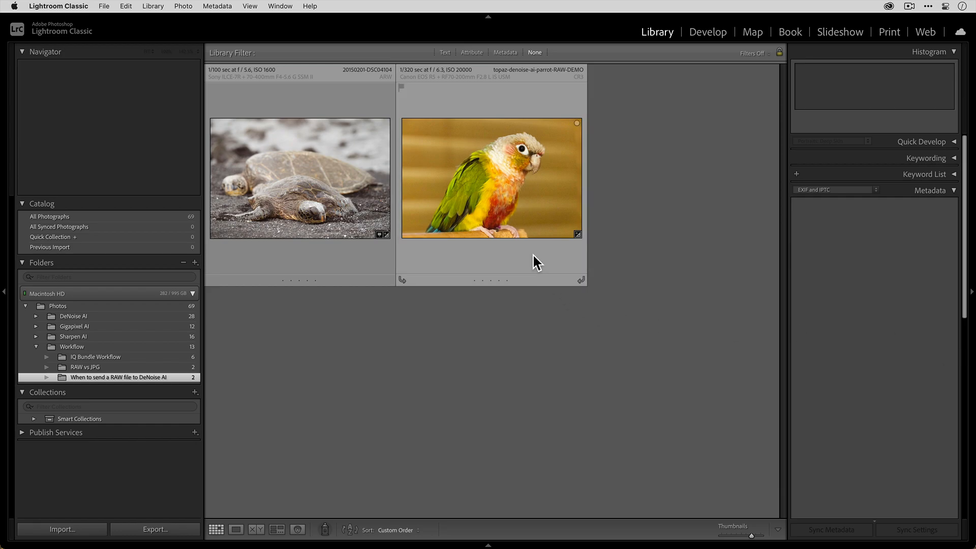
- Inspect which external editing options are offered for the parrot raw photo, and dismiss them without choosing one
{"action": "right_click", "coordinate": [508, 221]}
{"action": "mouse_move", "coordinate": [590, 297]}
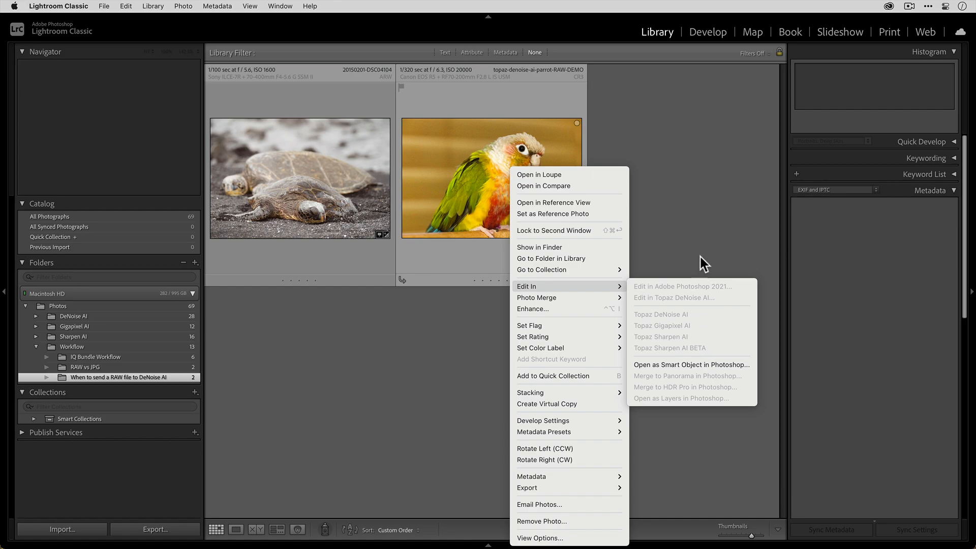
{"action": "left_click", "coordinate": [703, 231]}
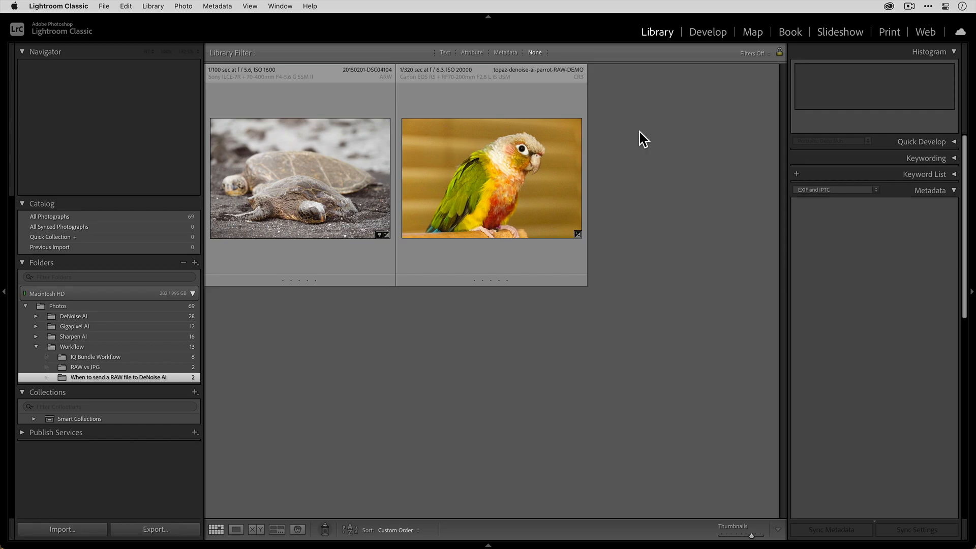
- Open the turtle photo 20150201-DSC04104 in the Develop module and compare its unedited and edited versions
{"action": "double_click", "coordinate": [341, 175]}
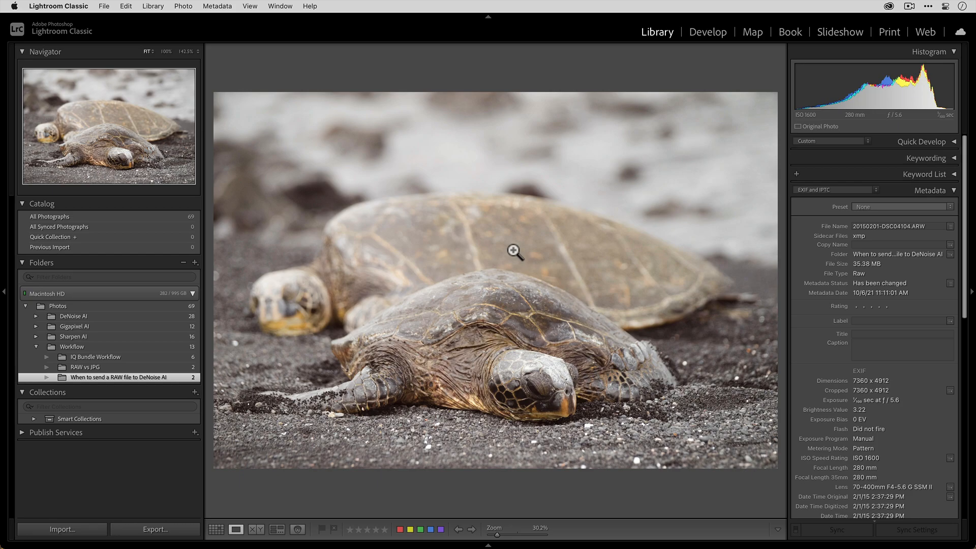
{"action": "left_click", "coordinate": [706, 33]}
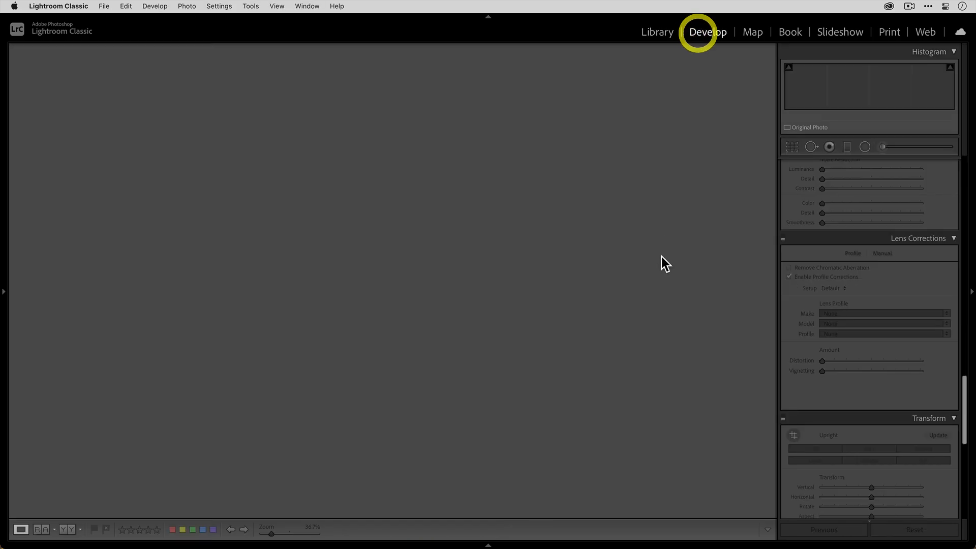
{"action": "scroll", "coordinate": [813, 274], "scroll_direction": "up", "scroll_amount": 15}
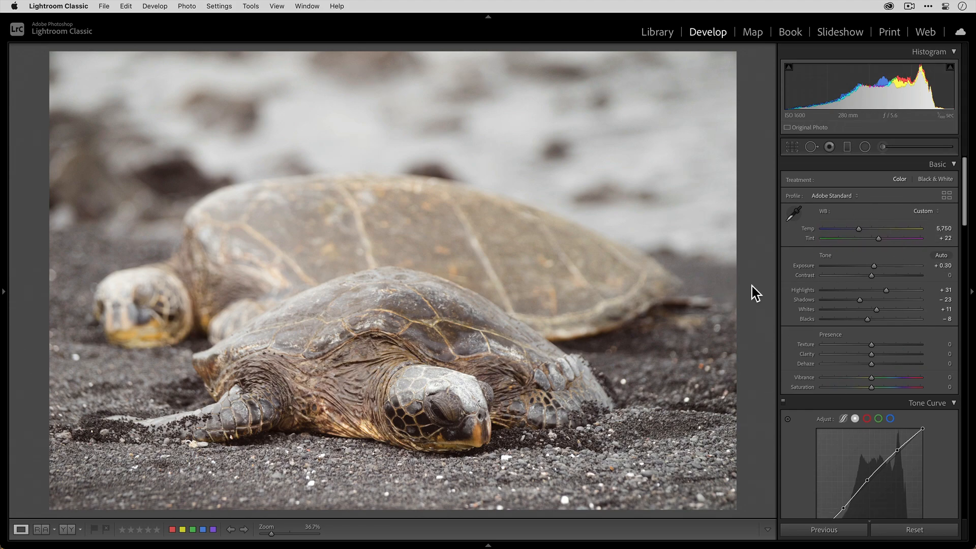
{"action": "key", "text": "backslash"}
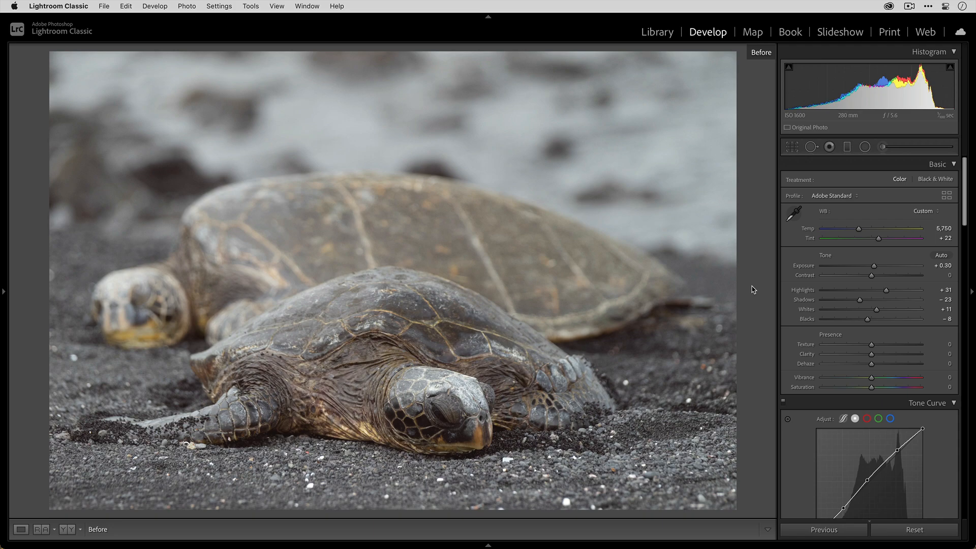
{"action": "key", "text": "backslash"}
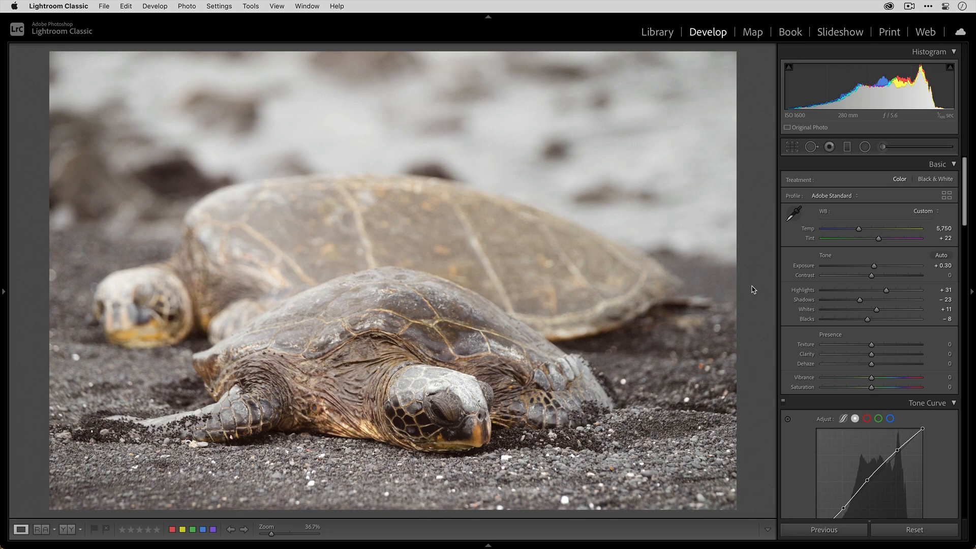
- Examine noise and detail close up on the turtle's head, shell and blurred background, and return to the full view
{"action": "left_click", "coordinate": [490, 417]}
{"action": "left_click_drag", "start_coordinate": [489, 418], "coordinate": [495, 331]}
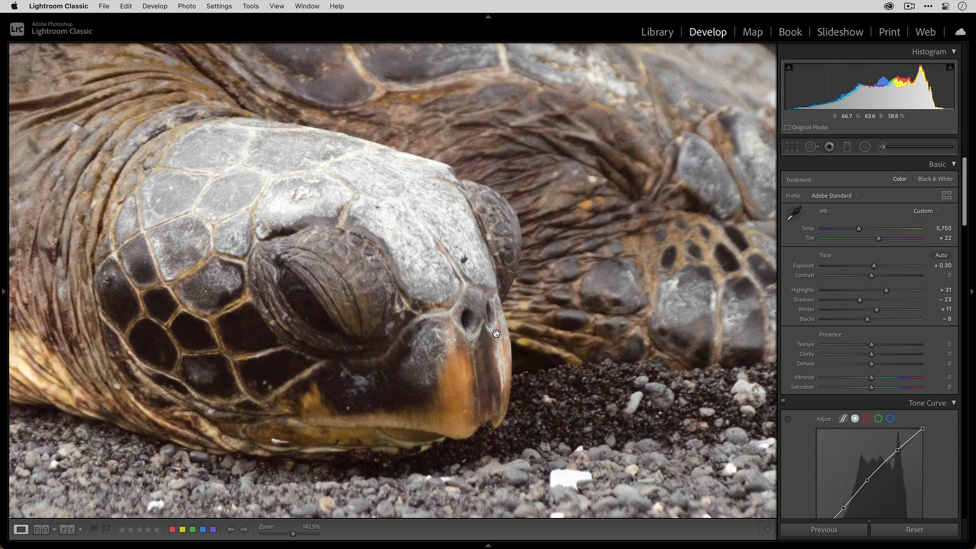
{"action": "left_click_drag", "start_coordinate": [684, 142], "coordinate": [539, 246]}
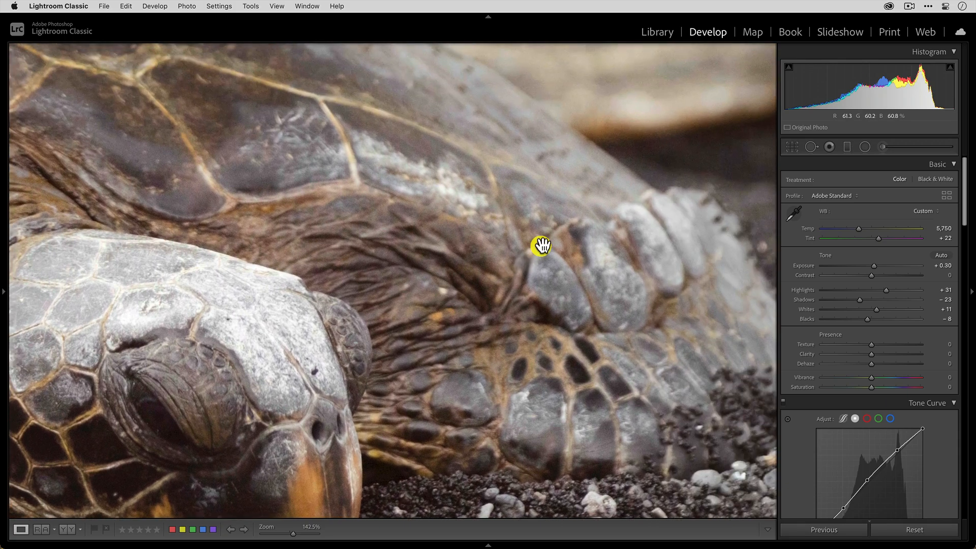
{"action": "left_click_drag", "start_coordinate": [645, 162], "coordinate": [514, 276]}
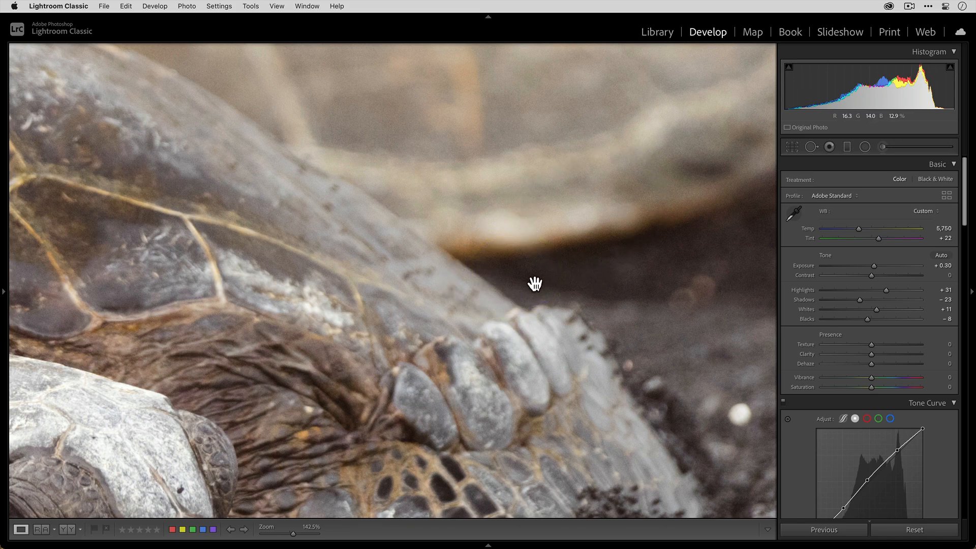
{"action": "left_click", "coordinate": [462, 308]}
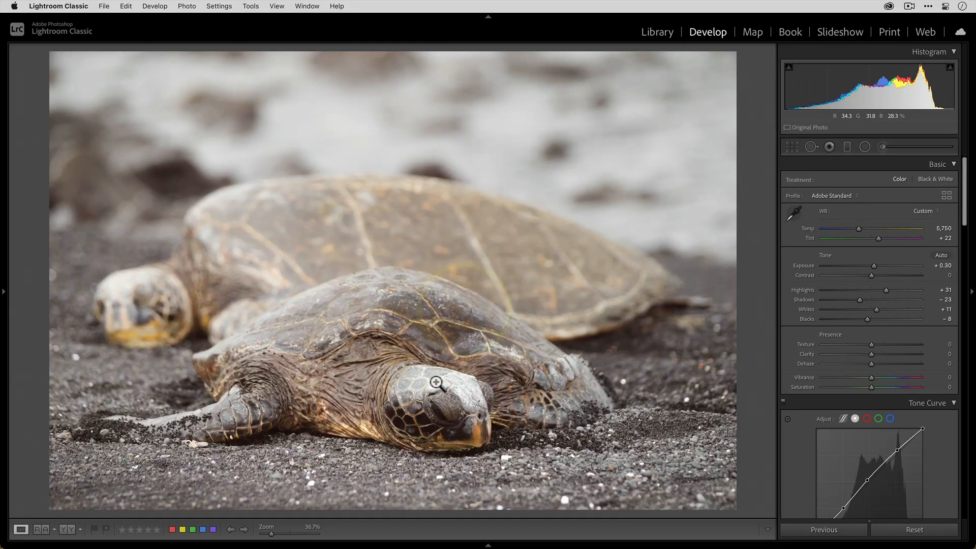
{"action": "left_click", "coordinate": [556, 318]}
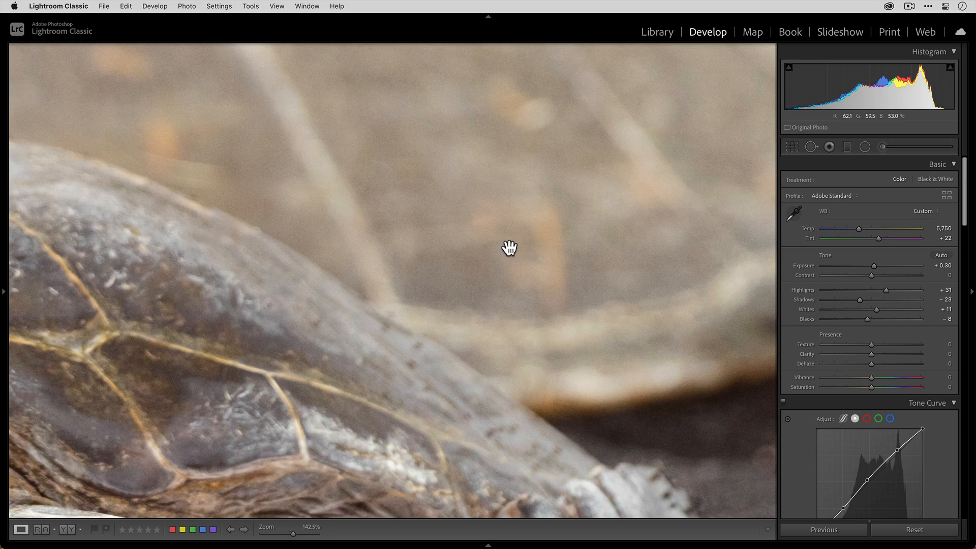
{"action": "left_click", "coordinate": [514, 283]}
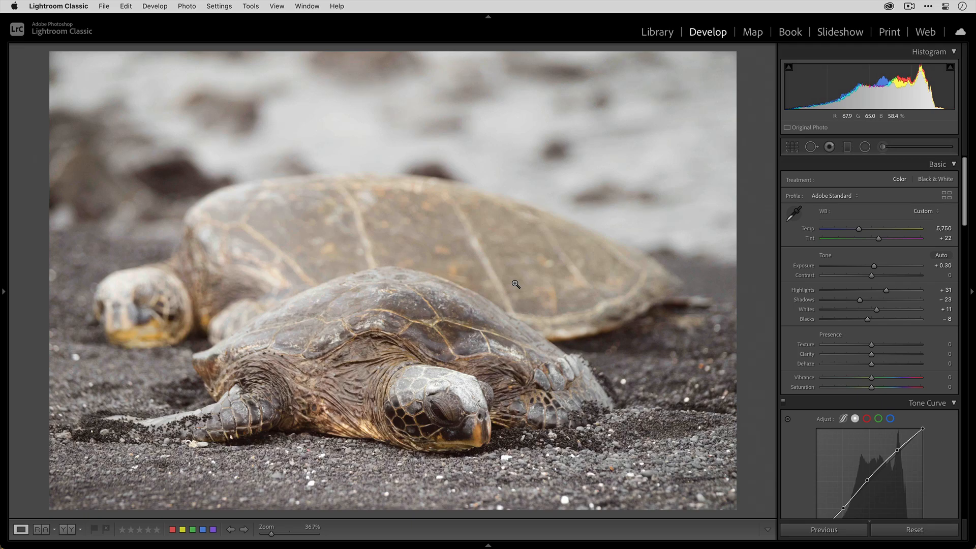
- Open the turtle raw file from the Library grid in DeNoise AI and compare the processed preview with the original
{"action": "key", "text": "g"}
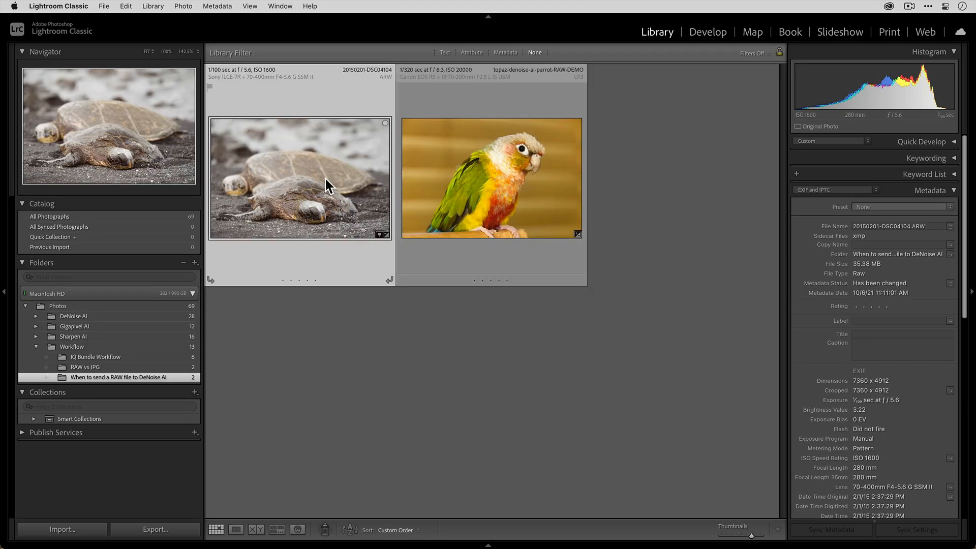
{"action": "left_click_drag", "start_coordinate": [324, 176], "coordinate": [471, 524]}
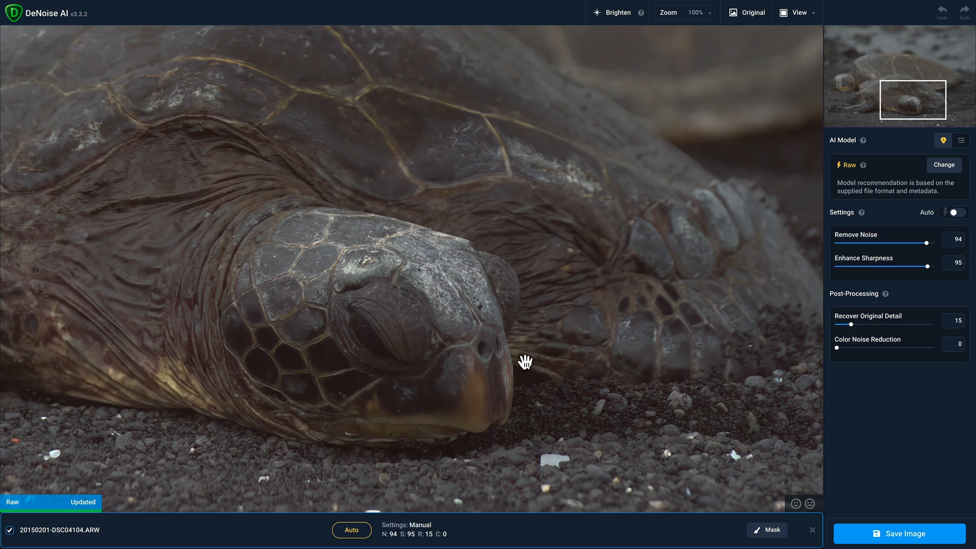
{"action": "left_click", "coordinate": [525, 362]}
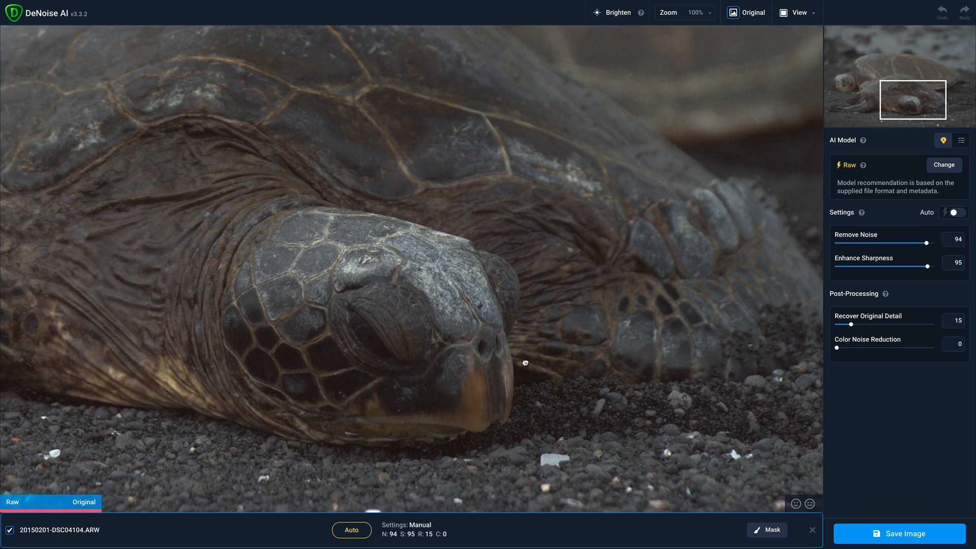
{"action": "left_click_drag", "start_coordinate": [525, 362], "coordinate": [525, 361]}
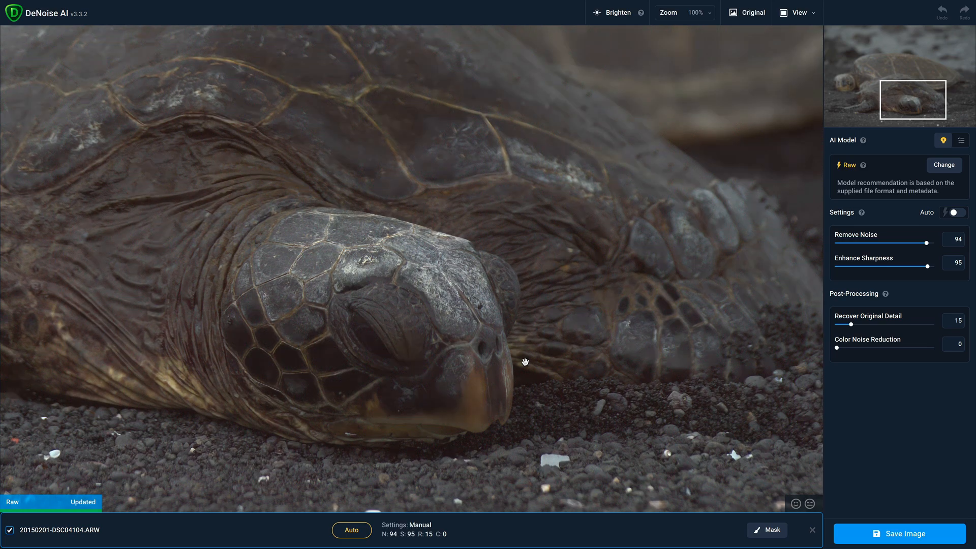
{"action": "left_click_drag", "start_coordinate": [910, 108], "coordinate": [936, 81]}
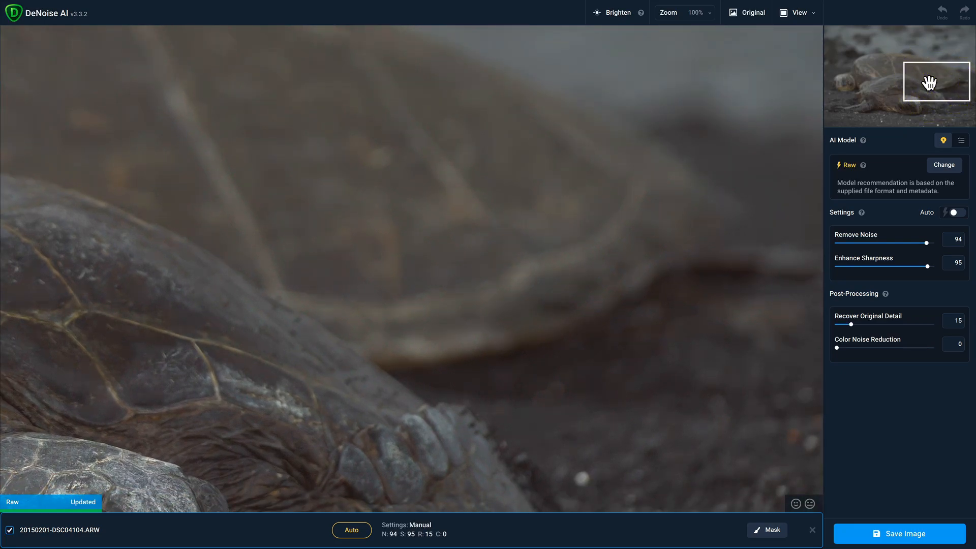
{"action": "left_click", "coordinate": [546, 254]}
- Save the denoised turtle image as a DNG named 20150201-DSC04104-DeNoiseAI in the source directory
{"action": "left_click", "coordinate": [927, 540]}
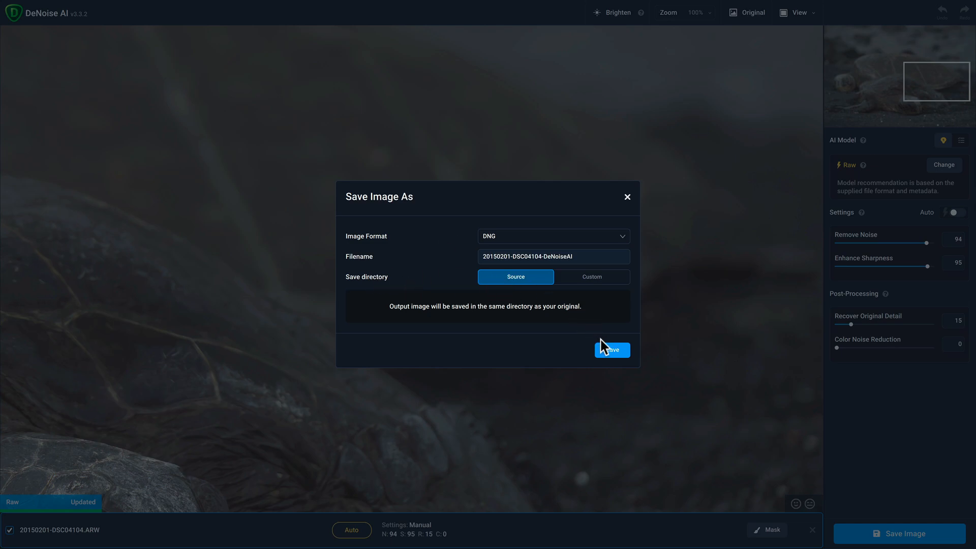
{"action": "left_click", "coordinate": [613, 350]}
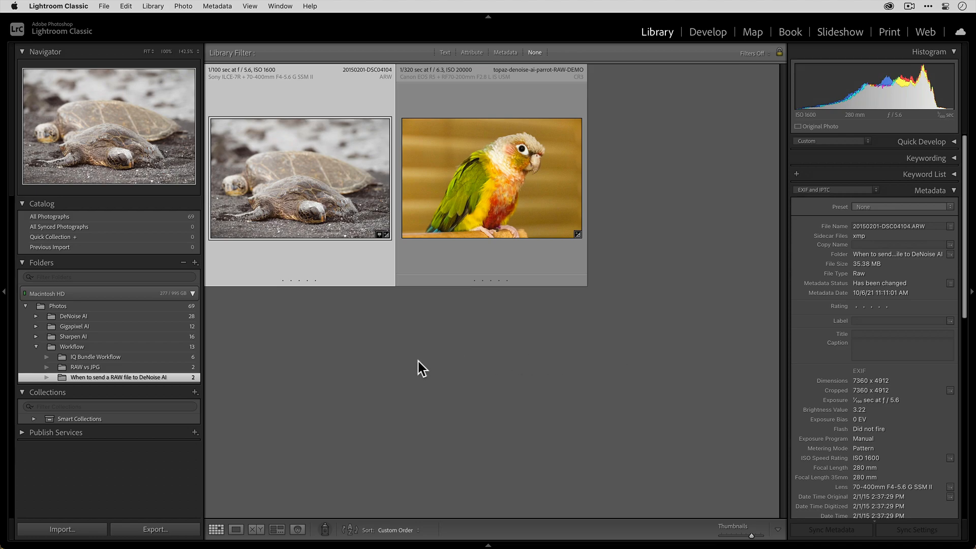
- In Lightroom Classic, synchronize the folder "When to send a RAW file to DeNoise AI", importing new photos and scanning for metadata updates
{"action": "right_click", "coordinate": [166, 377]}
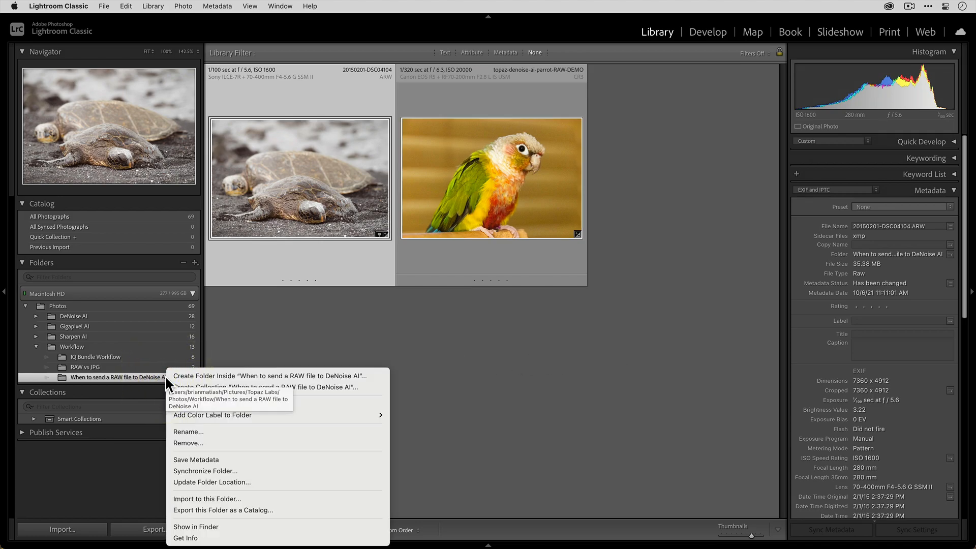
{"action": "left_click", "coordinate": [290, 470]}
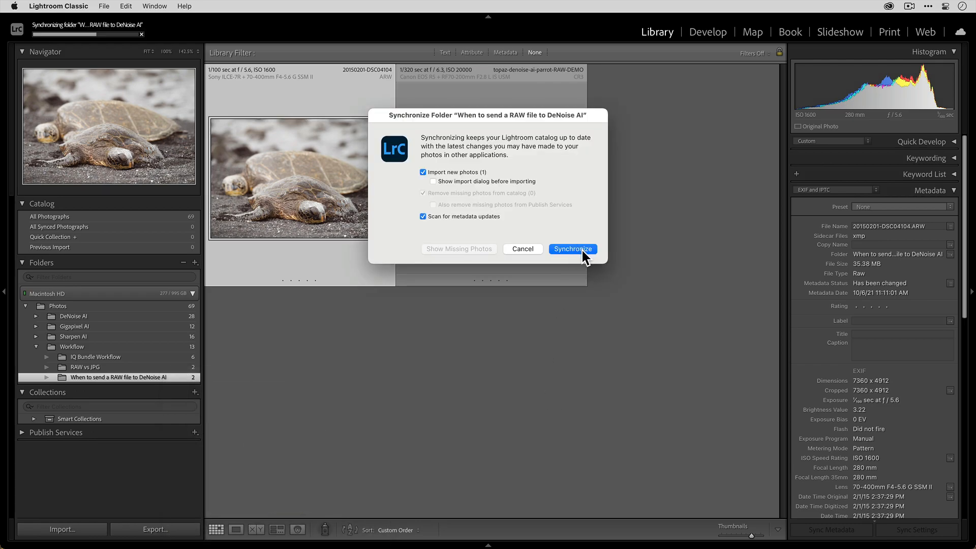
{"action": "left_click", "coordinate": [581, 248]}
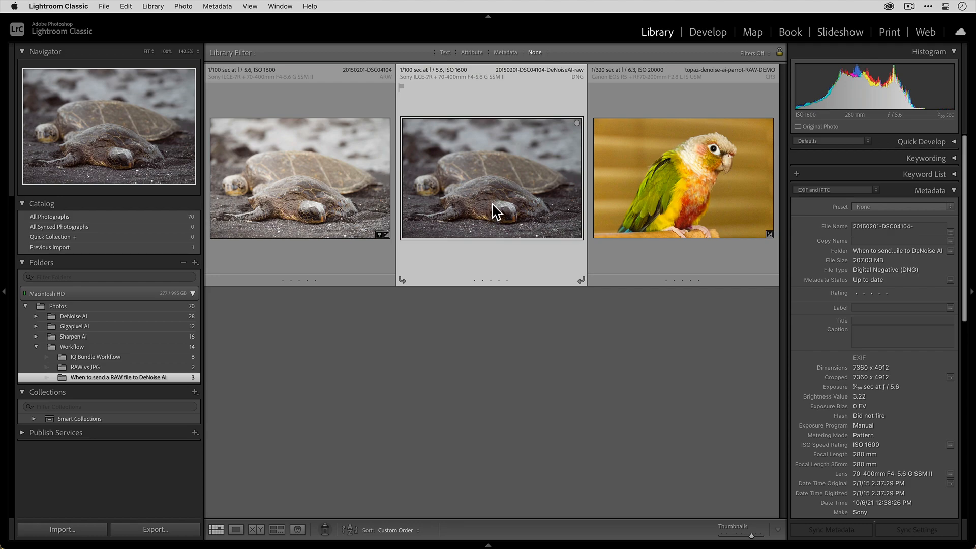
{"action": "left_click", "coordinate": [499, 312]}
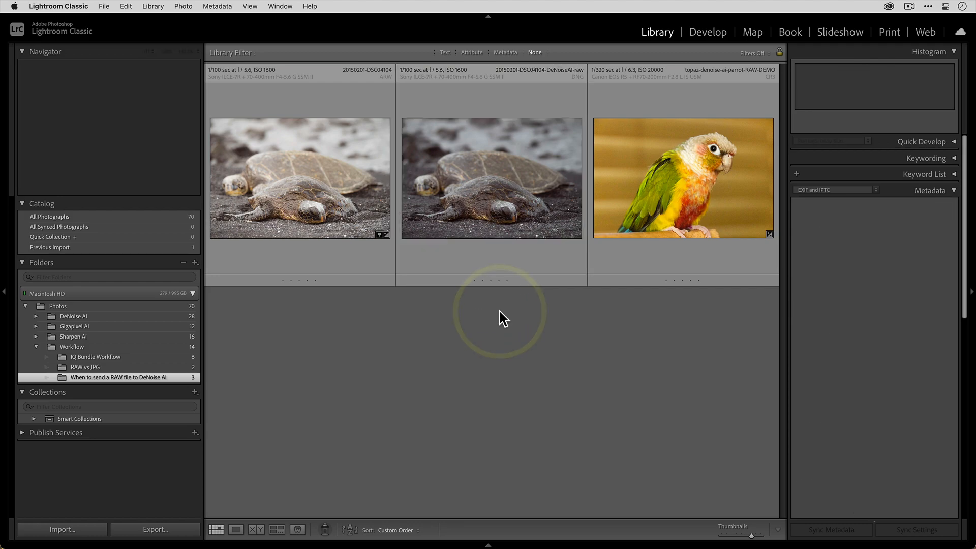
- Synchronize the white balance, basic tone, tone curve and color settings from the original turtle ARW to the denoised DNG
{"action": "left_click", "coordinate": [291, 225]}
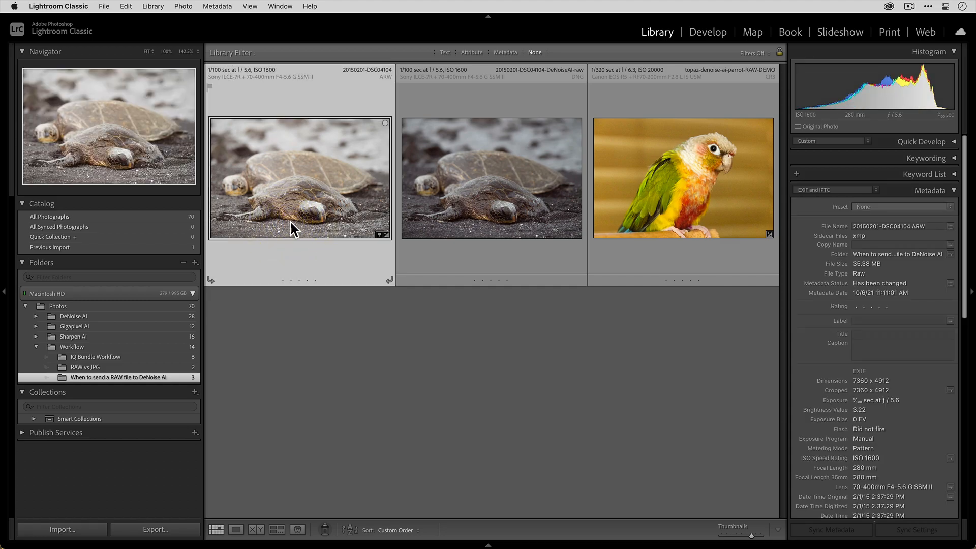
{"action": "left_click", "coordinate": [471, 209], "text": "shift"}
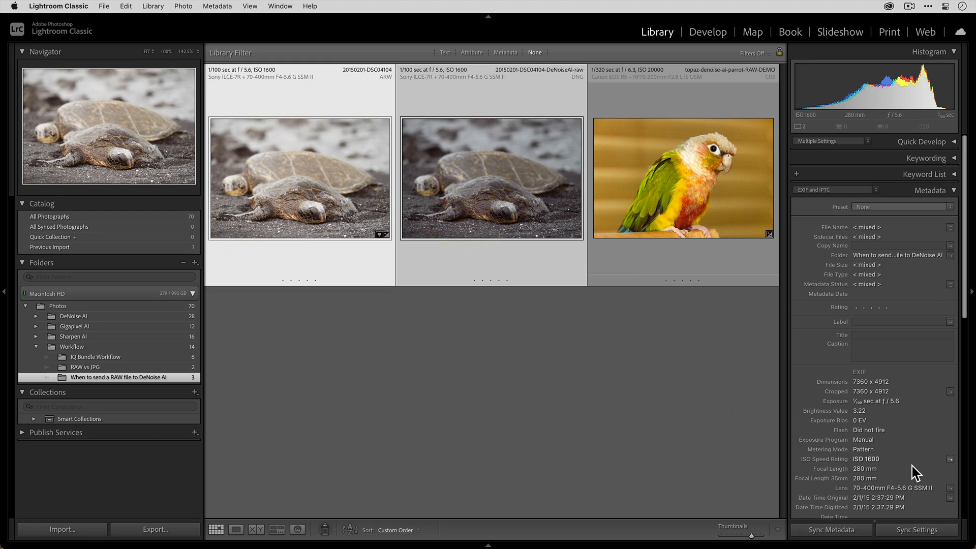
{"action": "left_click", "coordinate": [913, 530]}
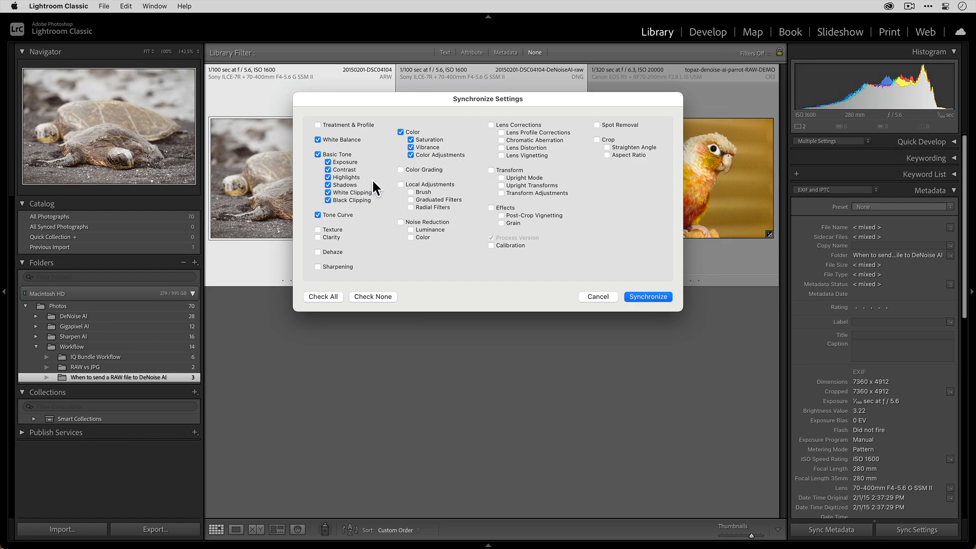
{"action": "left_click", "coordinate": [642, 298]}
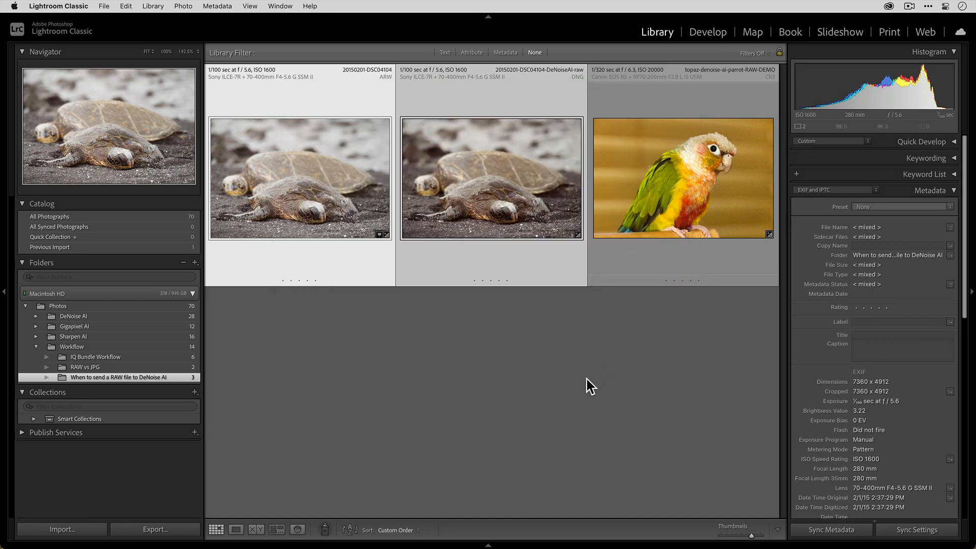
- Compare the original and denoised turtle photos side by side with the side panels hidden, and return to the grid
{"action": "key", "text": "c"}
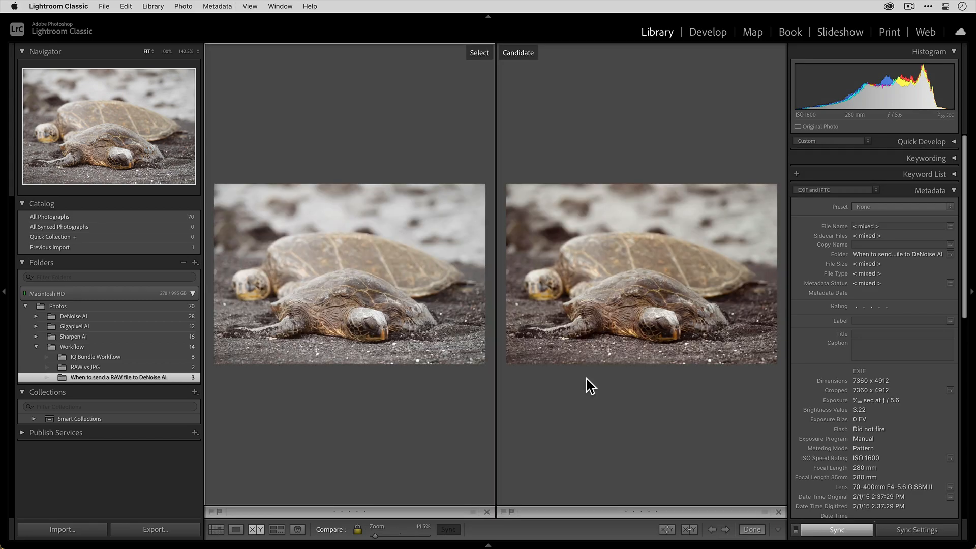
{"action": "key", "text": "Tab"}
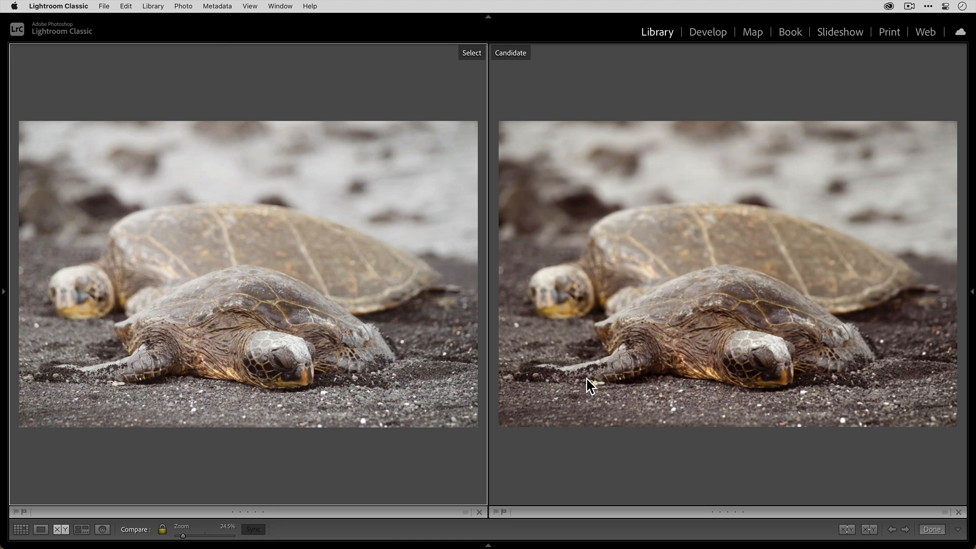
{"action": "key", "text": "g"}
{"action": "left_click", "coordinate": [521, 366]}
- Adjust the denoised turtle DNG in the Develop module to Exposure +0.65, Shadows -4 and Blacks +6
{"action": "left_click", "coordinate": [271, 199]}
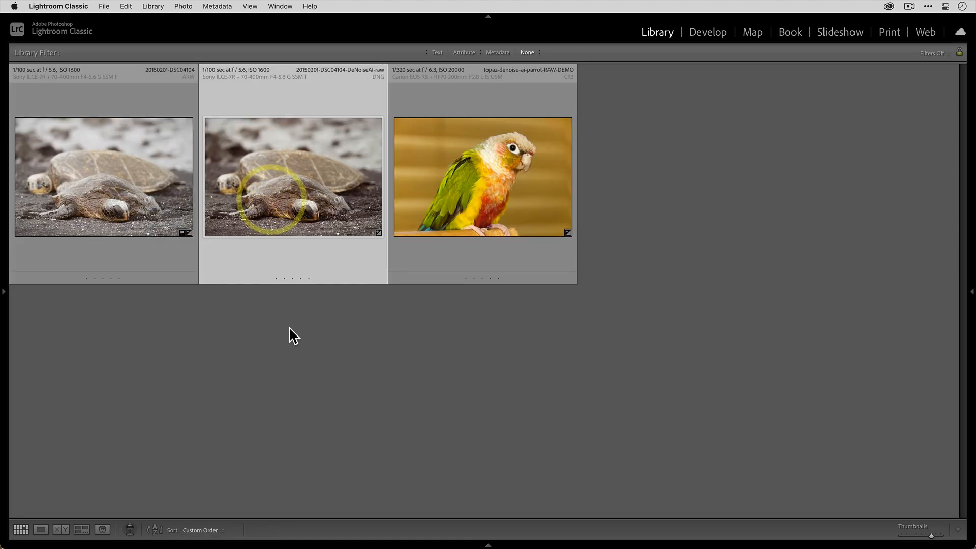
{"action": "left_click", "coordinate": [707, 33]}
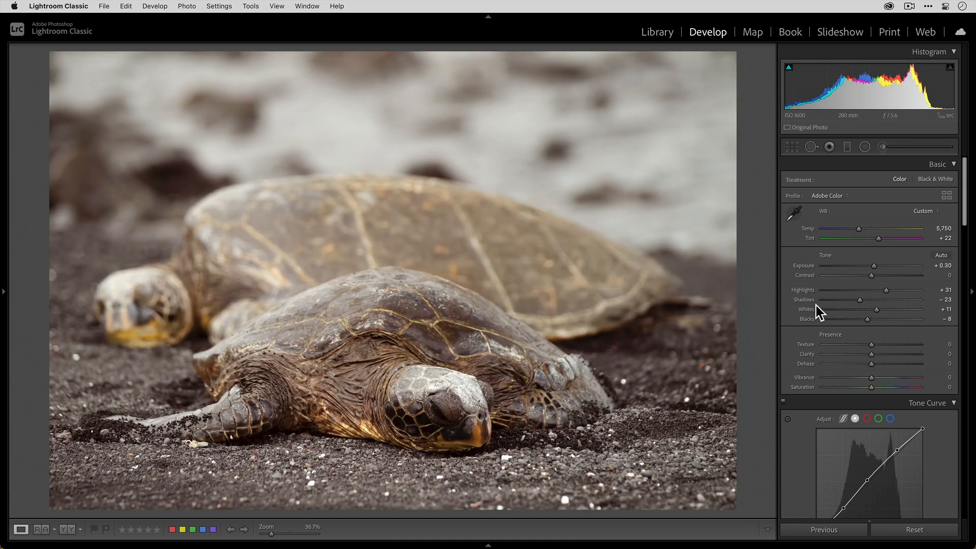
{"action": "left_click_drag", "start_coordinate": [873, 267], "coordinate": [876, 267]}
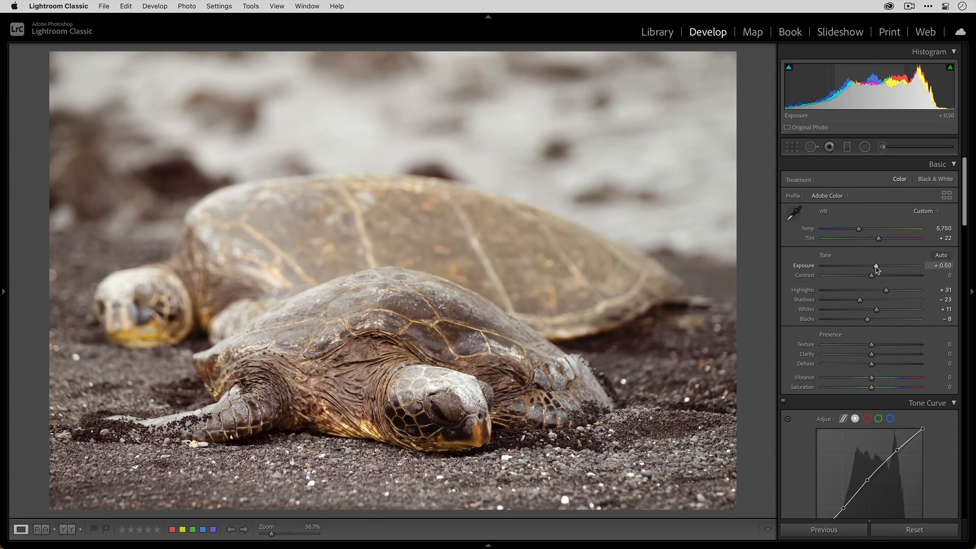
{"action": "left_click_drag", "start_coordinate": [859, 300], "coordinate": [874, 319]}
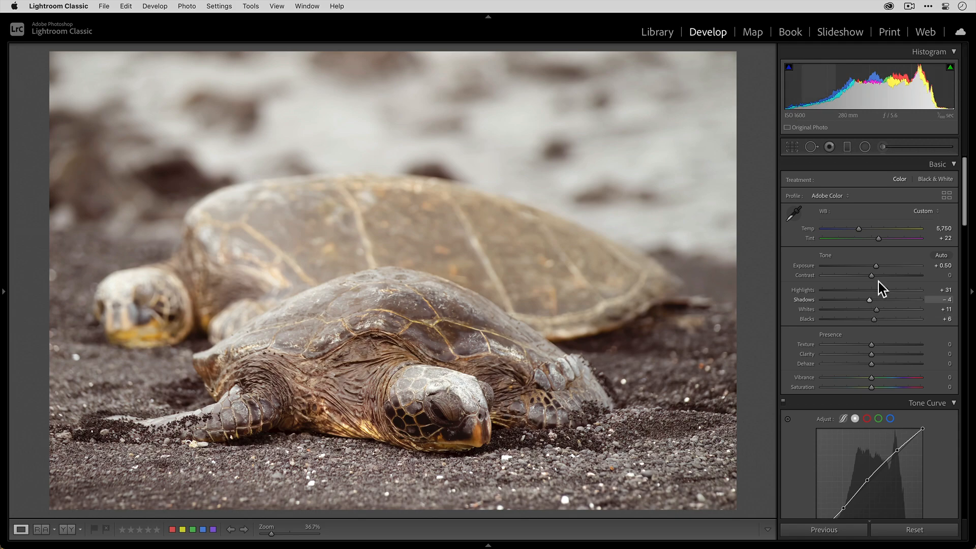
{"action": "left_click_drag", "start_coordinate": [876, 266], "coordinate": [878, 266]}
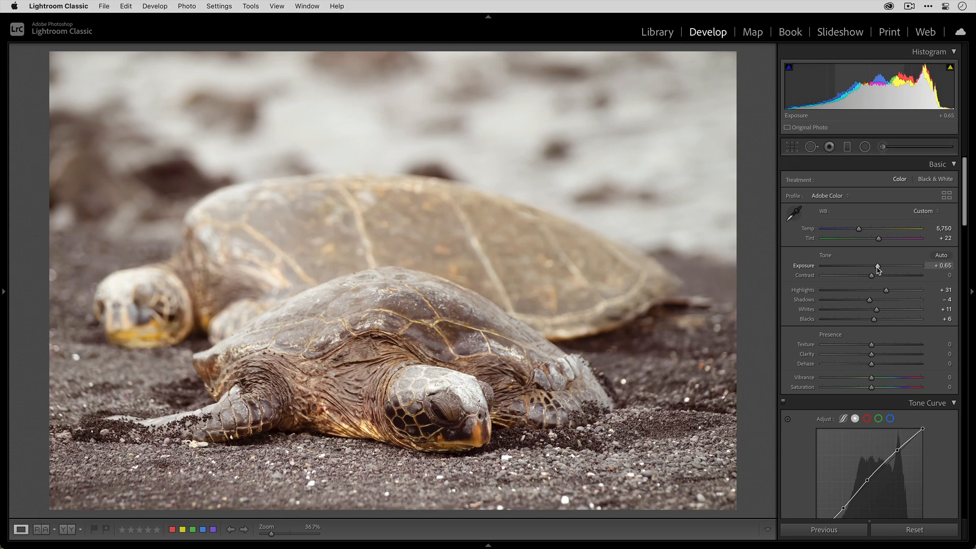
- Set the denoised turtle DNG's white balance temperature to 5,592 and return to the photo grid
{"action": "left_click_drag", "start_coordinate": [859, 232], "coordinate": [858, 235]}
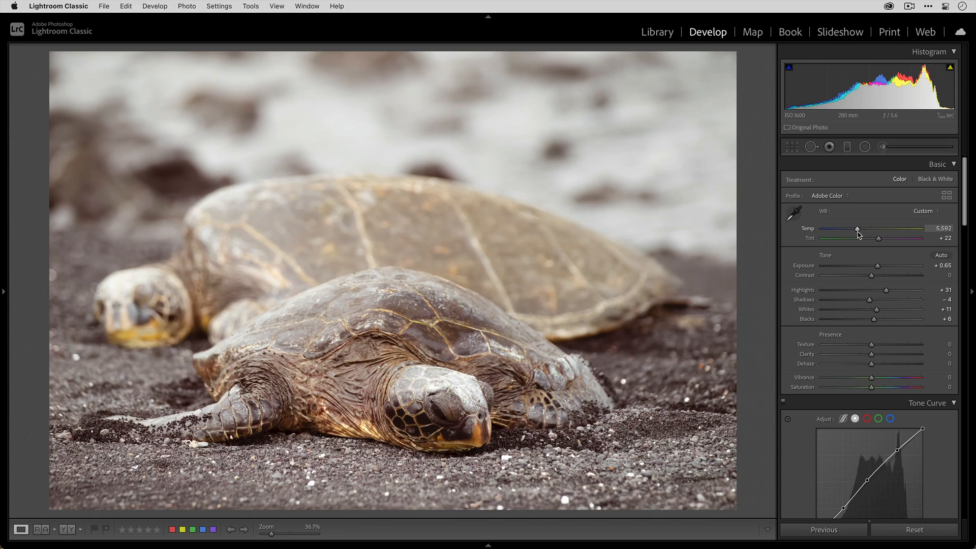
{"action": "key", "text": "g"}
{"action": "left_click", "coordinate": [326, 397]}
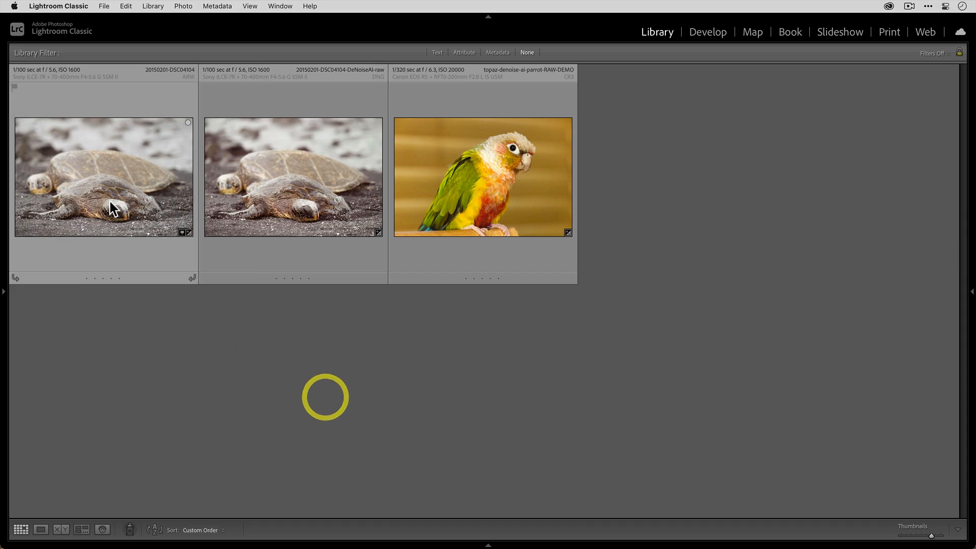
- Compare the original and denoised turtle photos side by side, inspecting the head and background shell up close, and return to the grid
{"action": "left_click", "coordinate": [109, 202]}
{"action": "left_click", "coordinate": [302, 202], "text": "super"}
{"action": "key", "text": "c"}
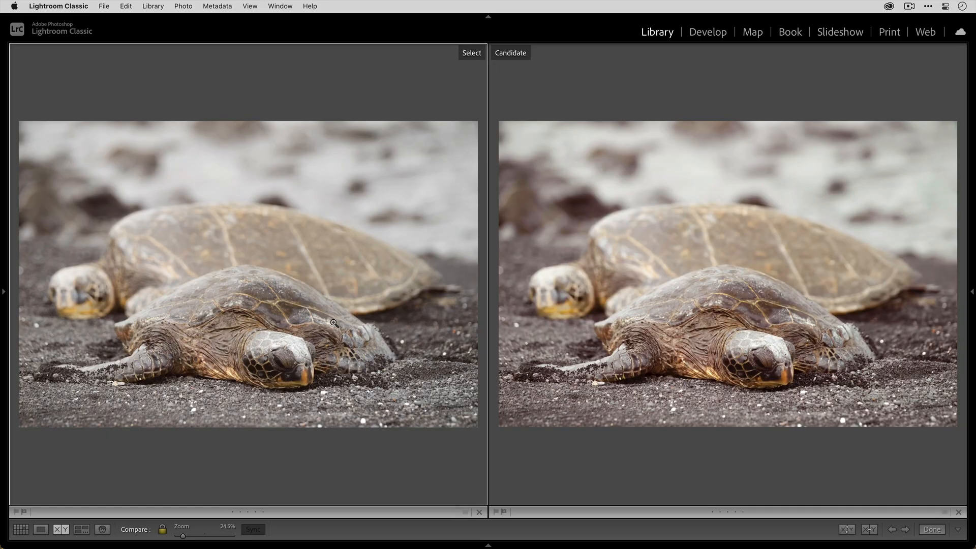
{"action": "left_click", "coordinate": [315, 366]}
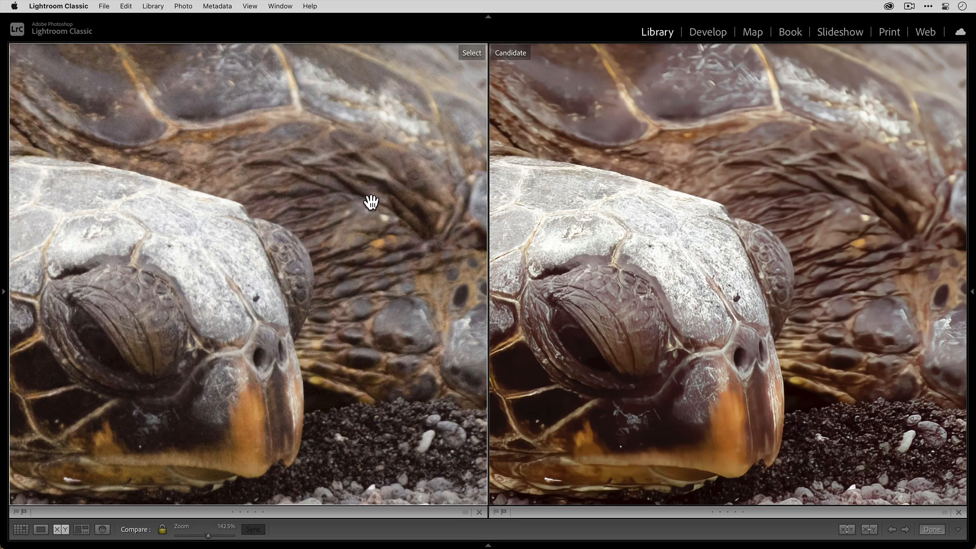
{"action": "left_click_drag", "start_coordinate": [401, 169], "coordinate": [278, 420]}
{"action": "left_click_drag", "start_coordinate": [348, 279], "coordinate": [246, 389]}
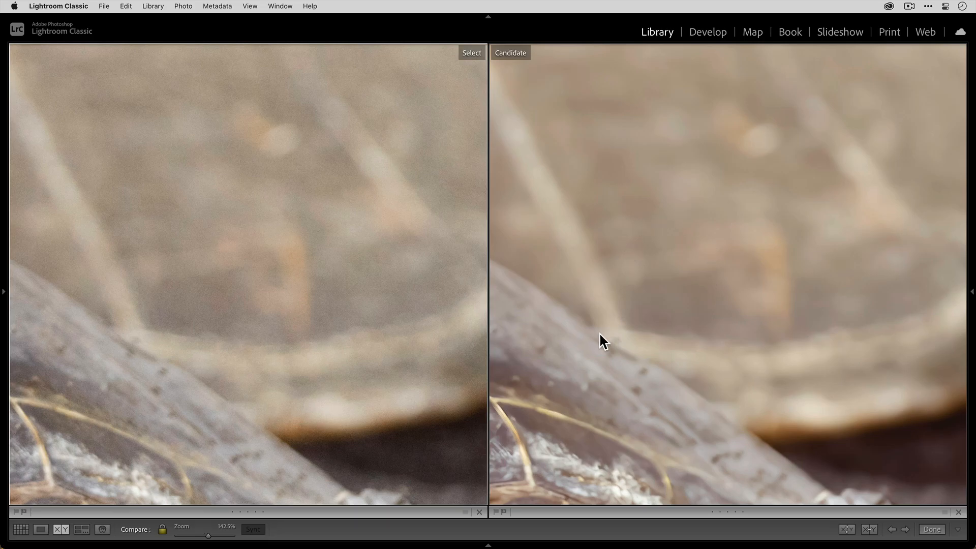
{"action": "left_click_drag", "start_coordinate": [600, 333], "coordinate": [676, 136]}
{"action": "left_click_drag", "start_coordinate": [623, 304], "coordinate": [764, 164]}
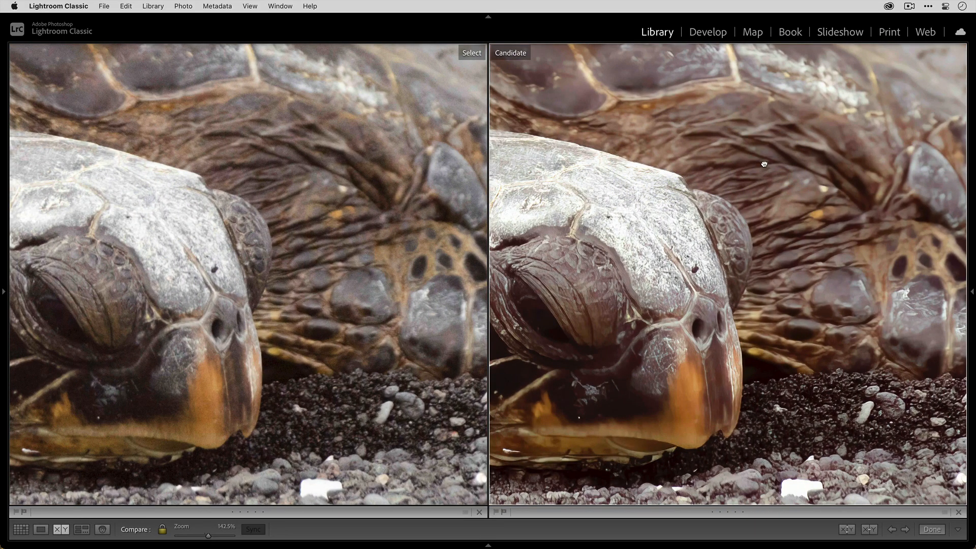
{"action": "left_click", "coordinate": [764, 164]}
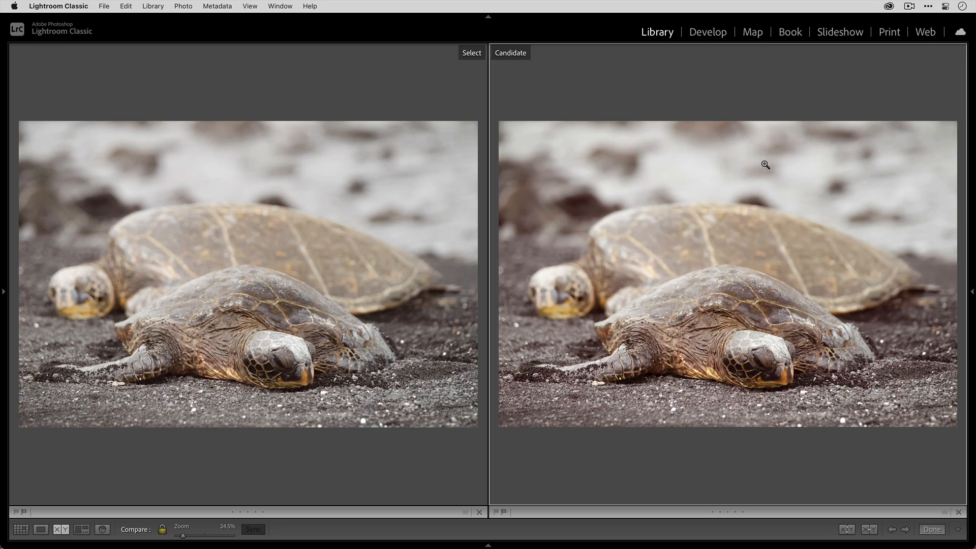
{"action": "key", "text": "g"}
{"action": "left_click", "coordinate": [507, 332]}
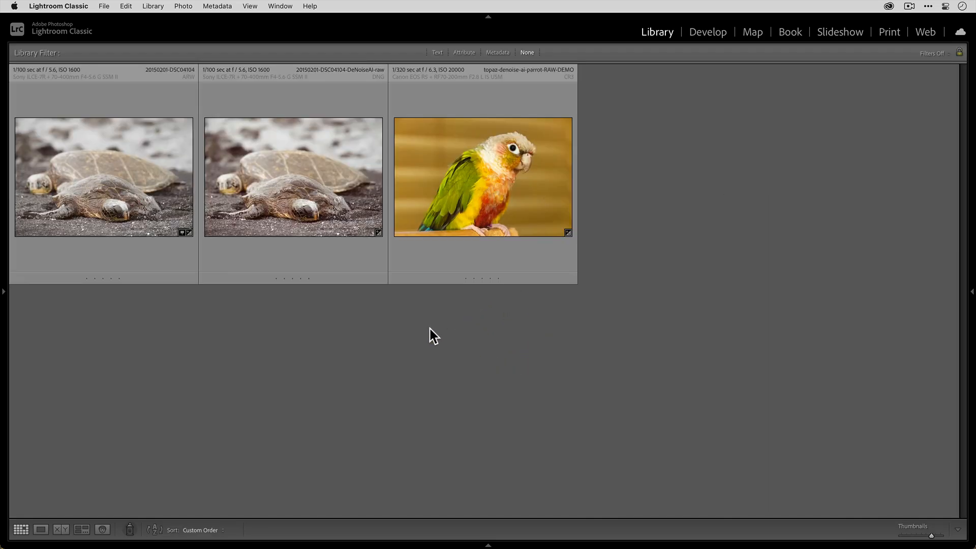
- Send the original turtle ARW to Topaz DeNoise AI as a JPEG copy with Lightroom adjustments
{"action": "left_click", "coordinate": [121, 193]}
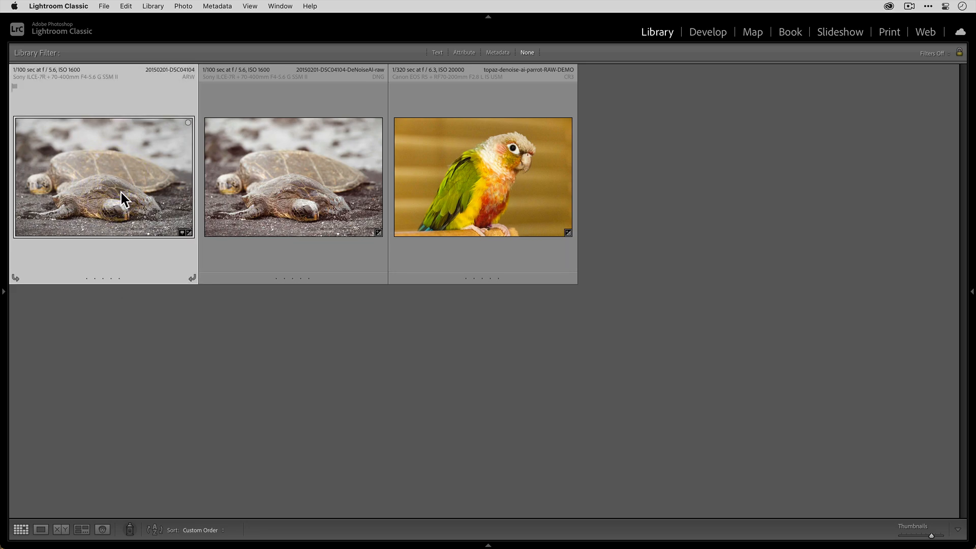
{"action": "right_click", "coordinate": [121, 192]}
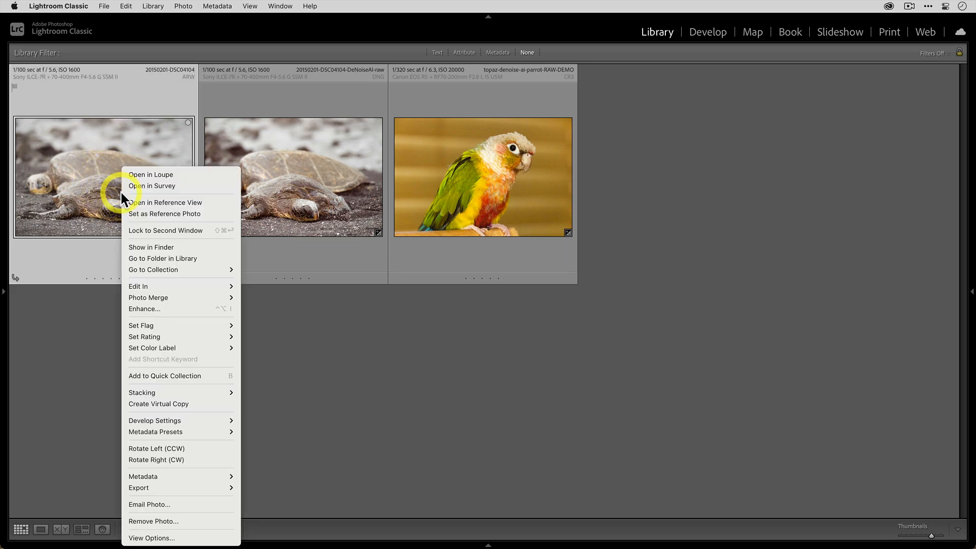
{"action": "mouse_move", "coordinate": [185, 282]}
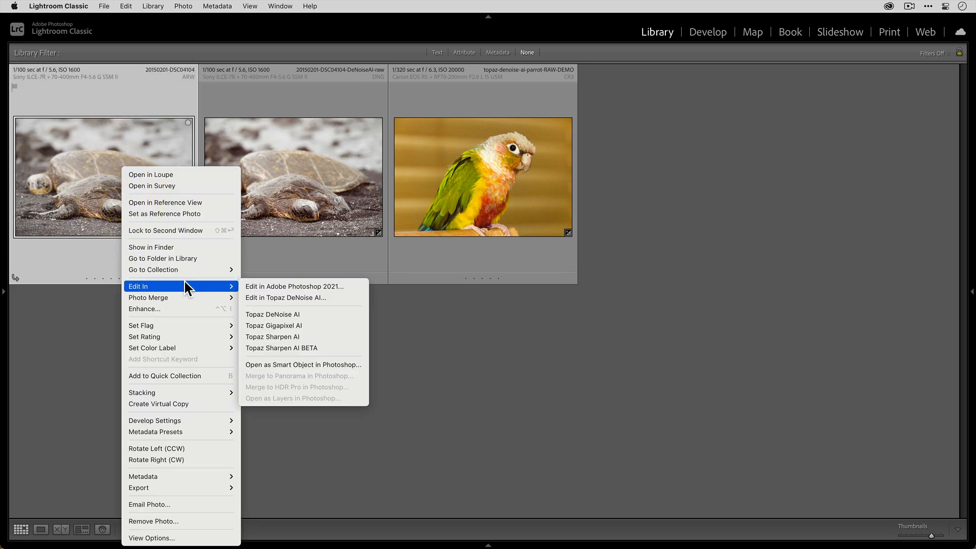
{"action": "left_click", "coordinate": [354, 313]}
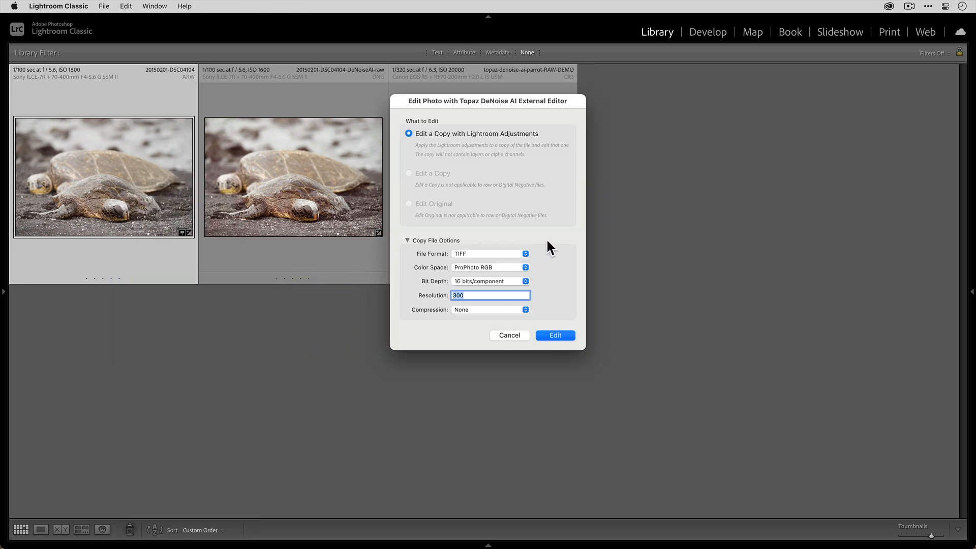
{"action": "left_click", "coordinate": [514, 254]}
{"action": "left_click", "coordinate": [503, 274]}
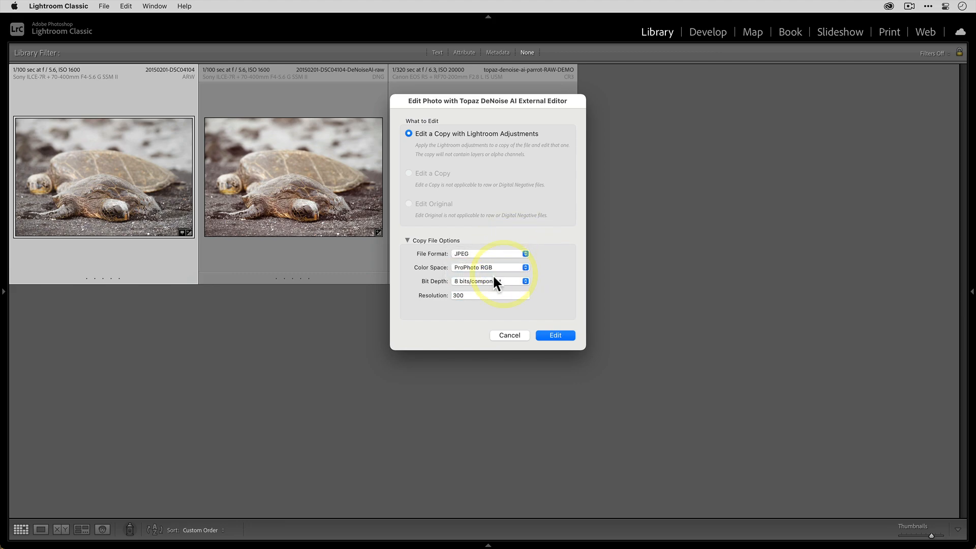
{"action": "left_click", "coordinate": [555, 336]}
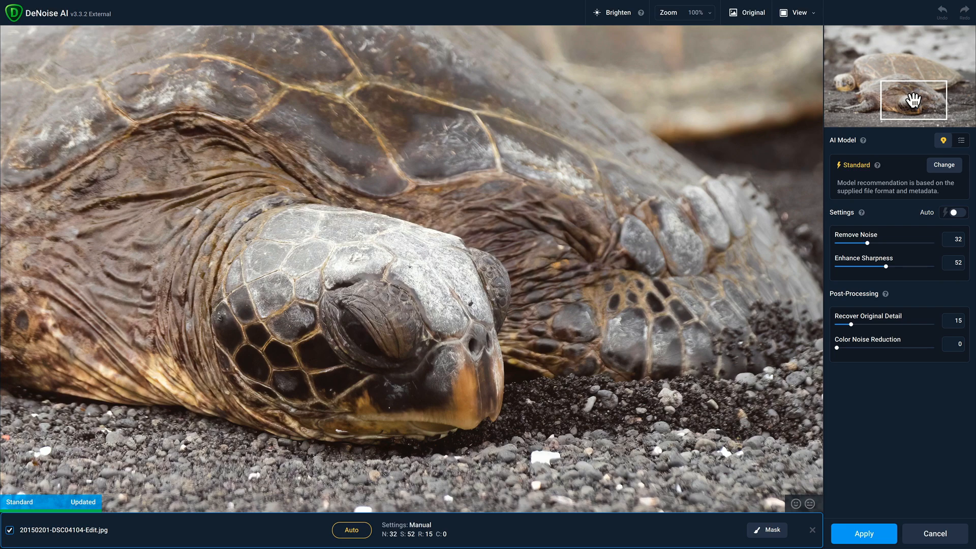
- Show the full list of AI models and switch the preview to Comparison View
{"action": "left_click", "coordinate": [959, 140]}
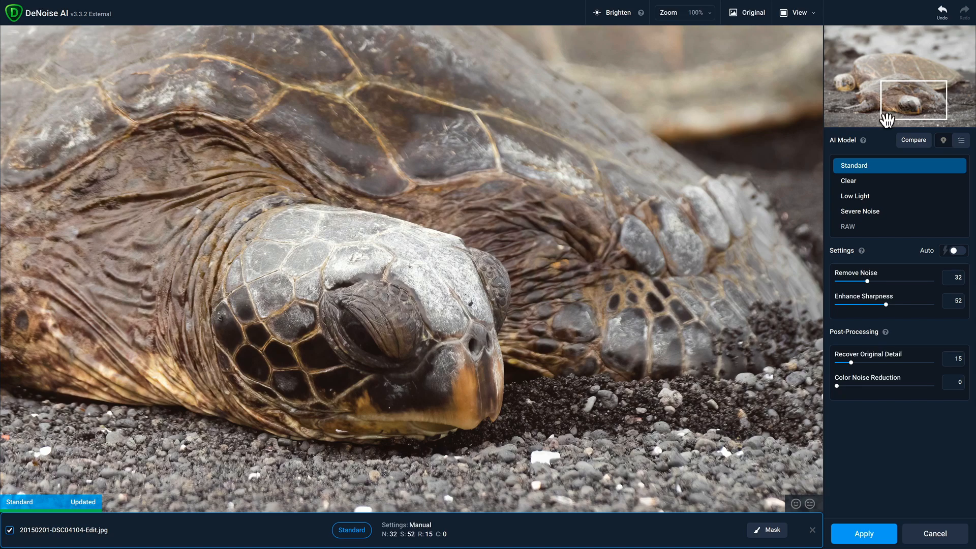
{"action": "left_click", "coordinate": [813, 15]}
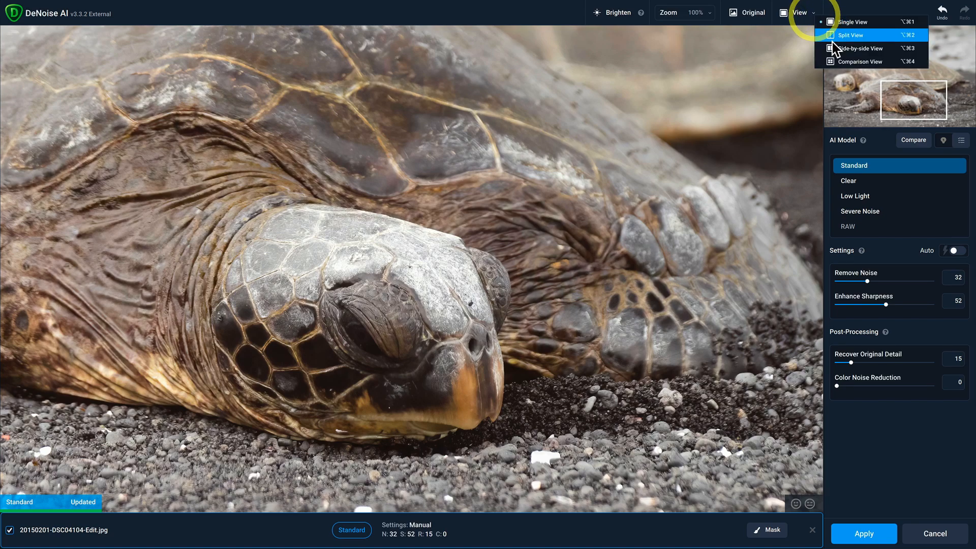
{"action": "left_click", "coordinate": [843, 58]}
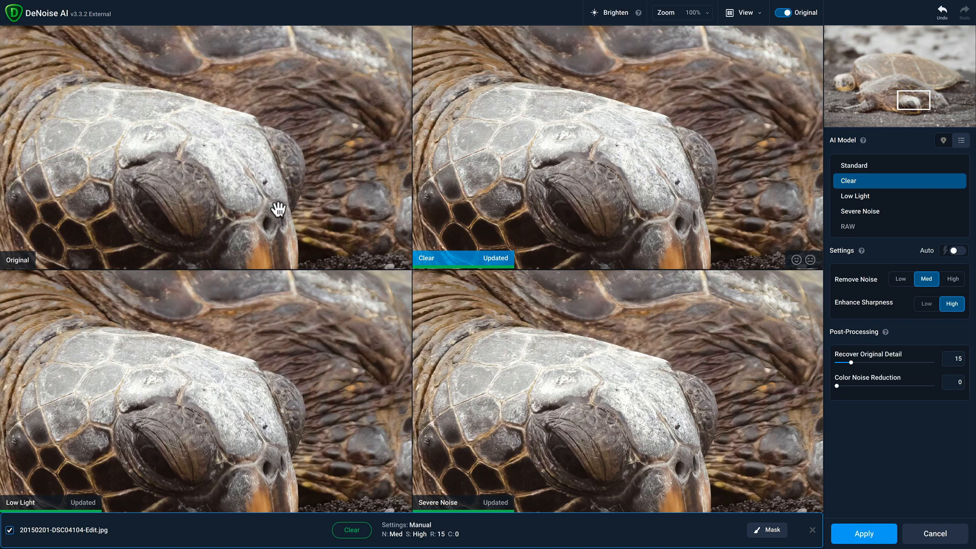
- Swap the original for the Standard result, compare it with Clear around the turtle's head, and show the original again
{"action": "left_click", "coordinate": [784, 13]}
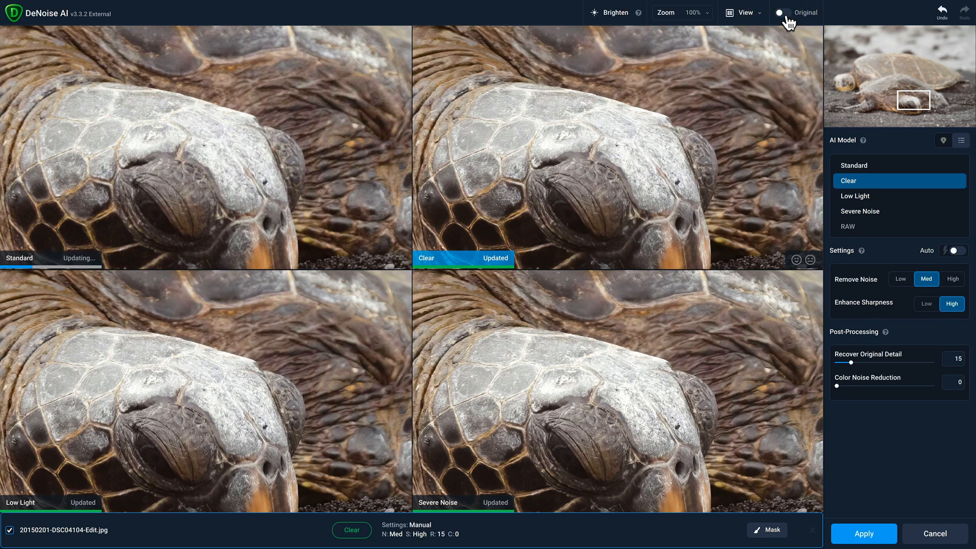
{"action": "left_click", "coordinate": [181, 206]}
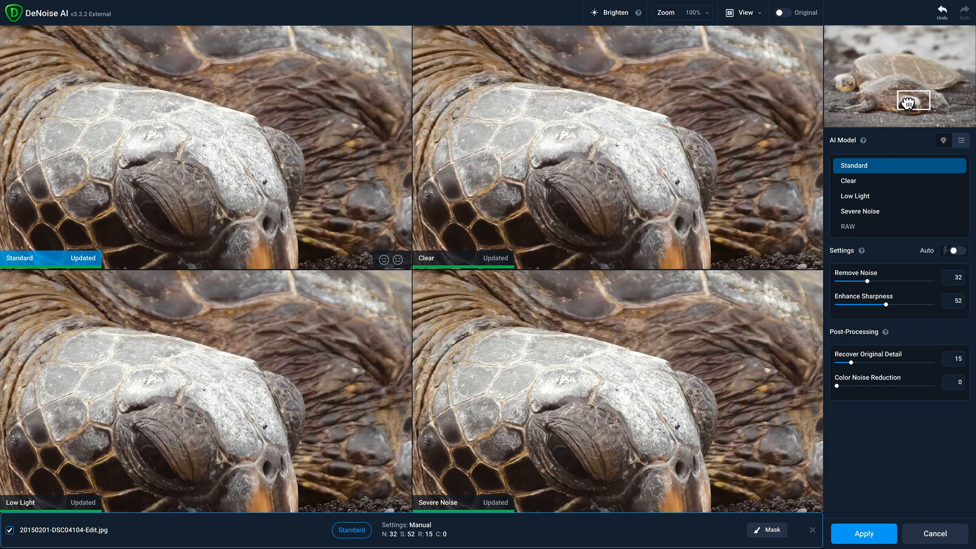
{"action": "left_click_drag", "start_coordinate": [914, 102], "coordinate": [919, 106]}
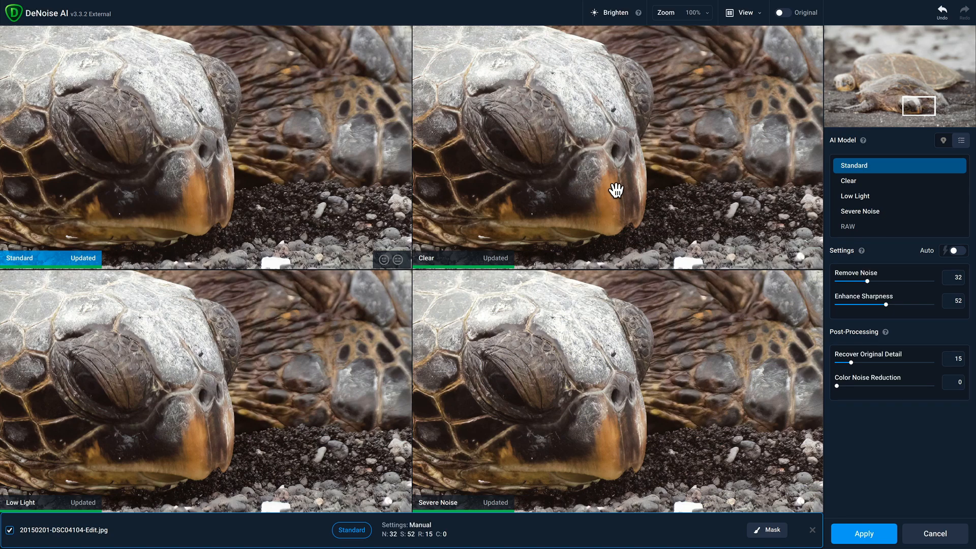
{"action": "left_click", "coordinate": [514, 149]}
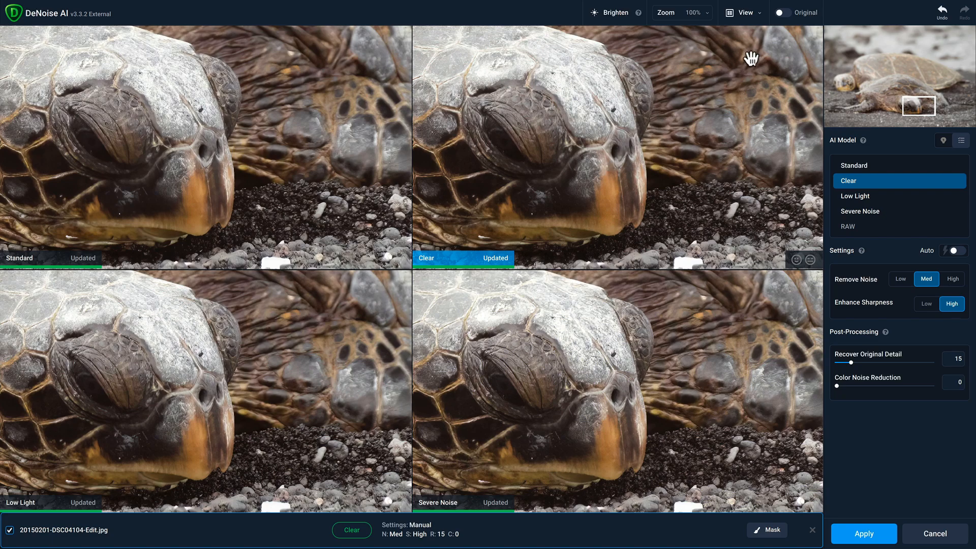
{"action": "left_click", "coordinate": [784, 14]}
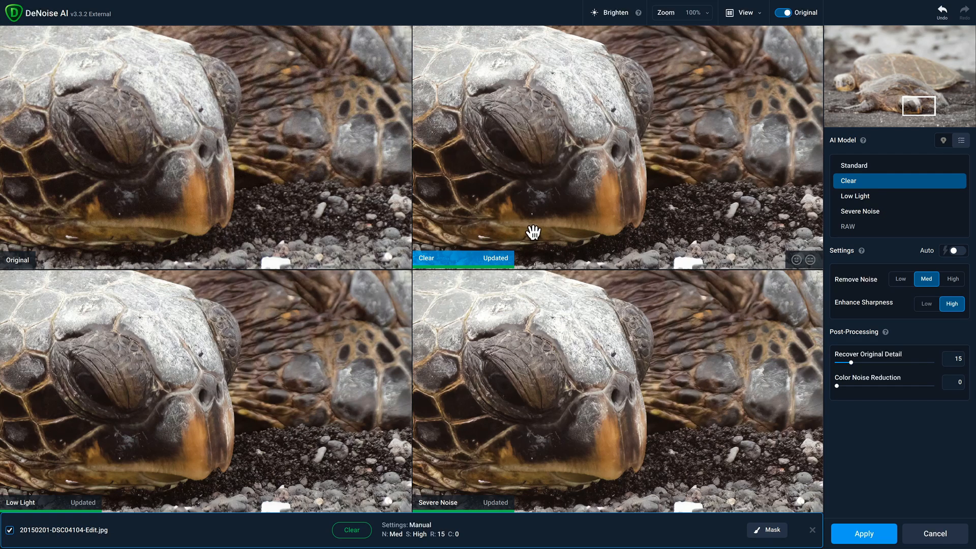
- Change the Low Light comparison pane to the Clear model with Remove Noise set to Low
{"action": "left_click", "coordinate": [320, 340]}
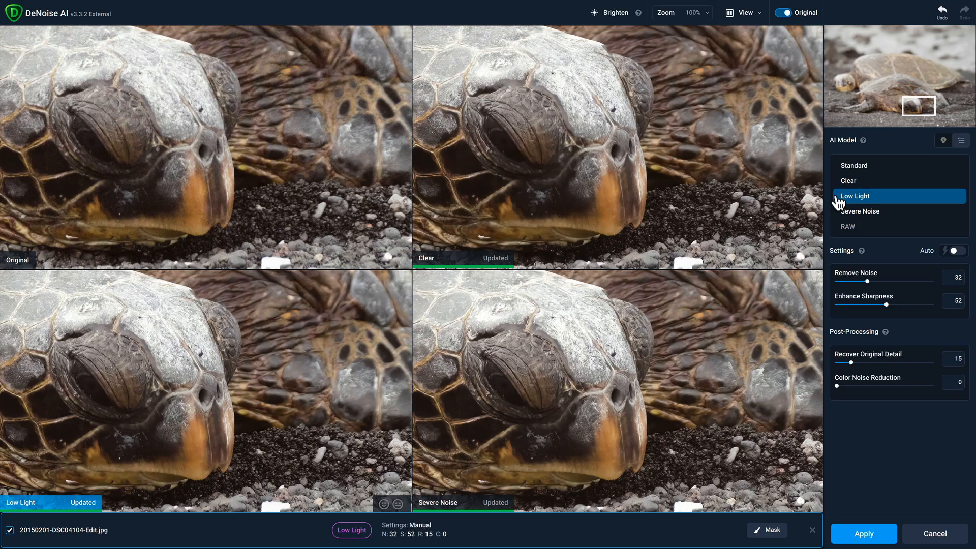
{"action": "left_click", "coordinate": [845, 184]}
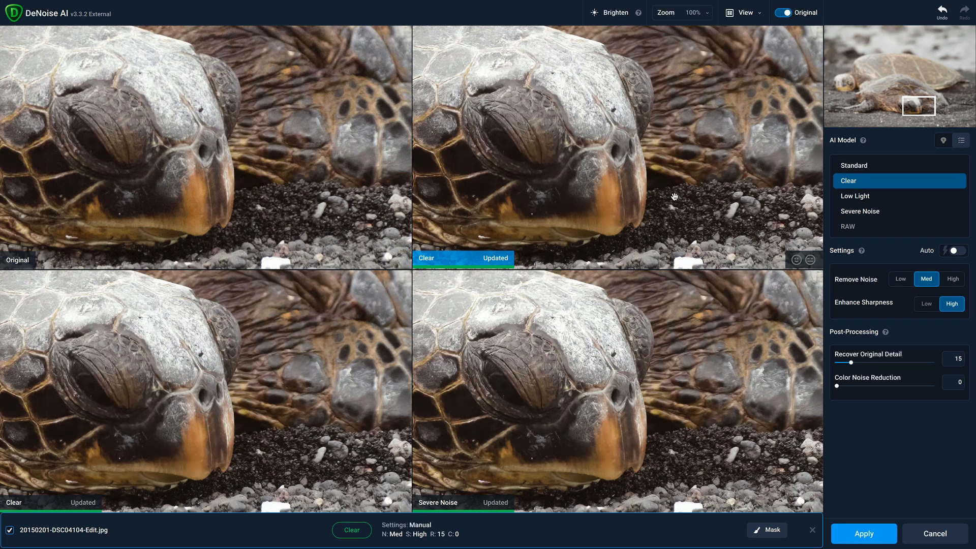
{"action": "left_click", "coordinate": [327, 356]}
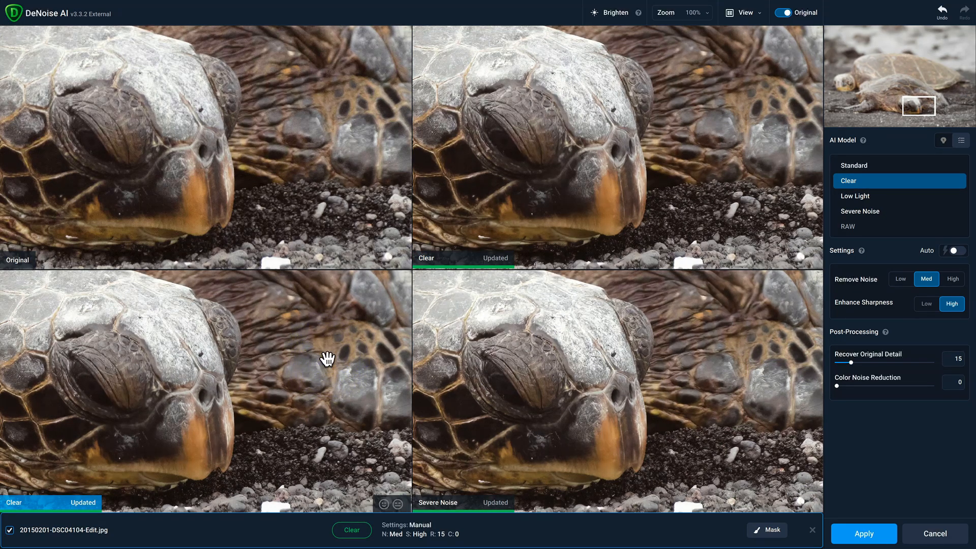
{"action": "left_click", "coordinate": [902, 280]}
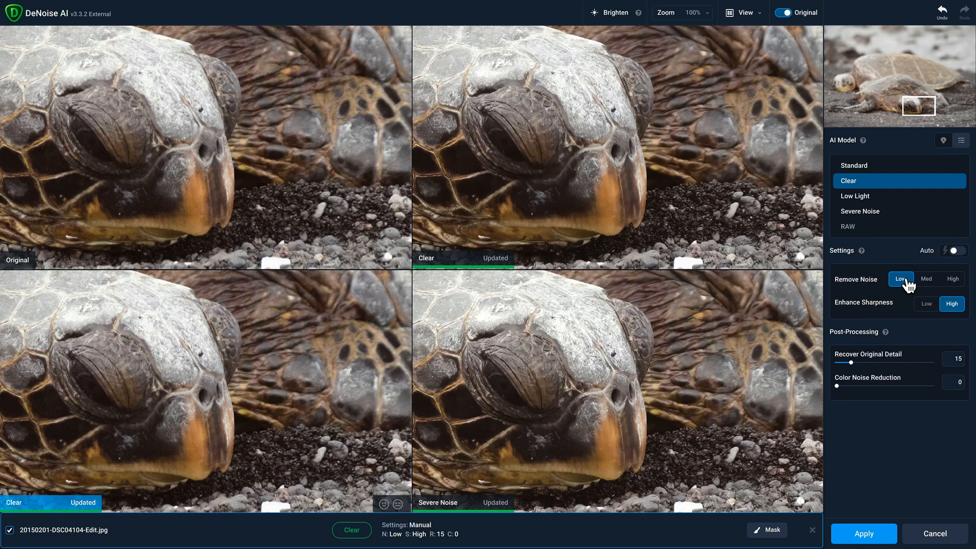
- Change the Severe Noise comparison pane to the Clear model with Remove Noise set to High
{"action": "left_click", "coordinate": [650, 419]}
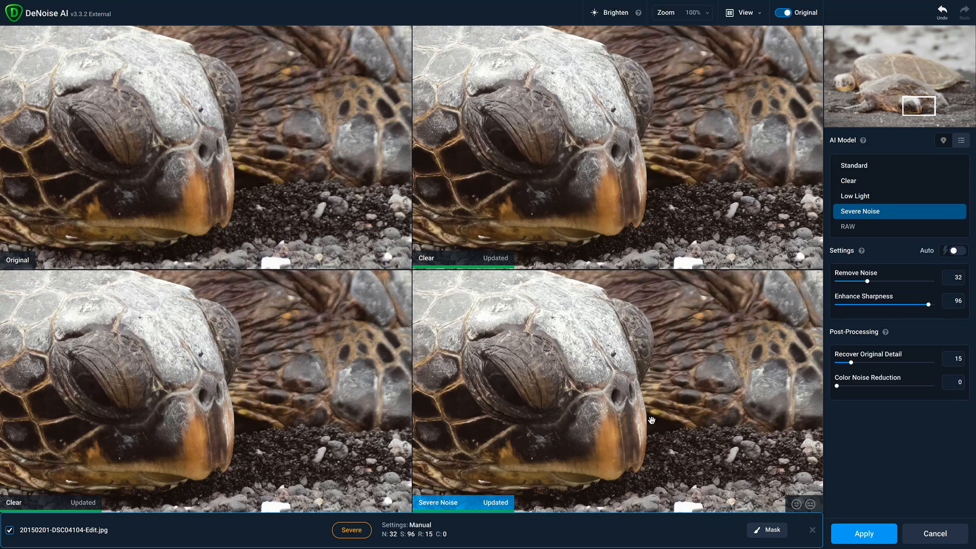
{"action": "left_click", "coordinate": [863, 183]}
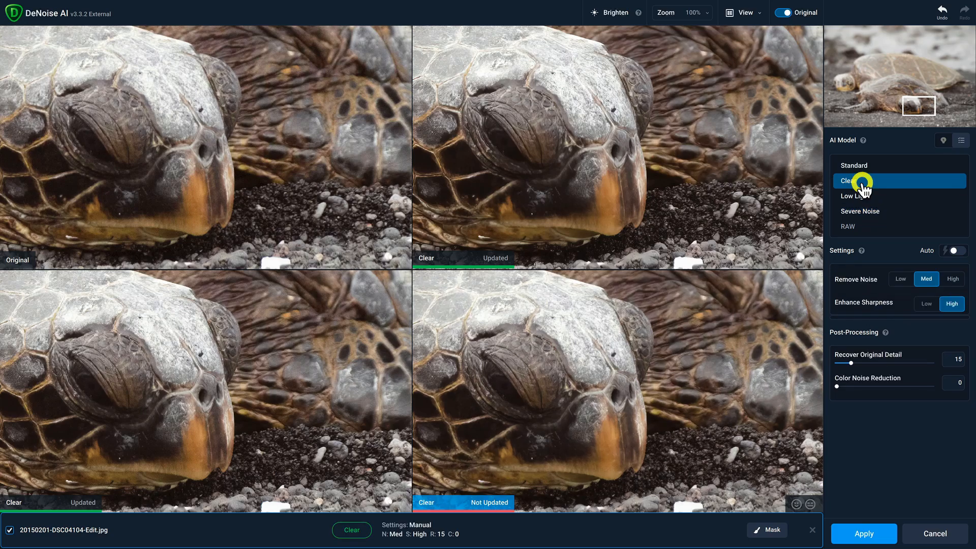
{"action": "left_click", "coordinate": [960, 279]}
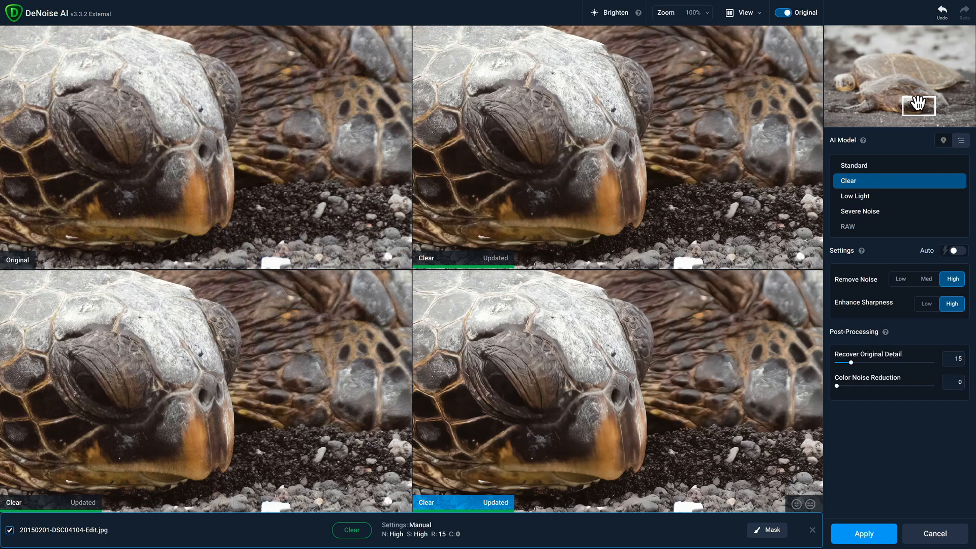
- Compare the Clear variants at the background shell's edge and apply the one with Med noise removal and High sharpness
{"action": "left_click_drag", "start_coordinate": [916, 99], "coordinate": [939, 86]}
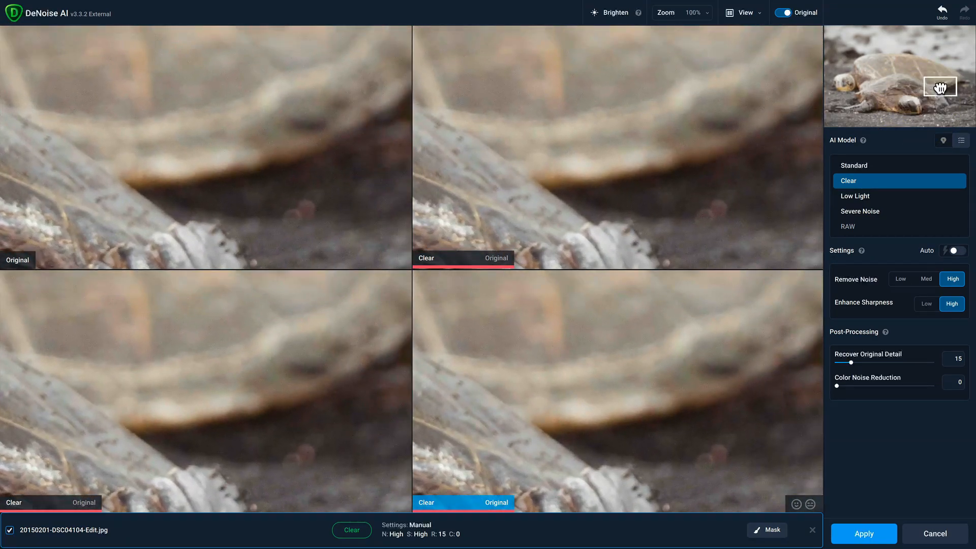
{"action": "left_click", "coordinate": [671, 138]}
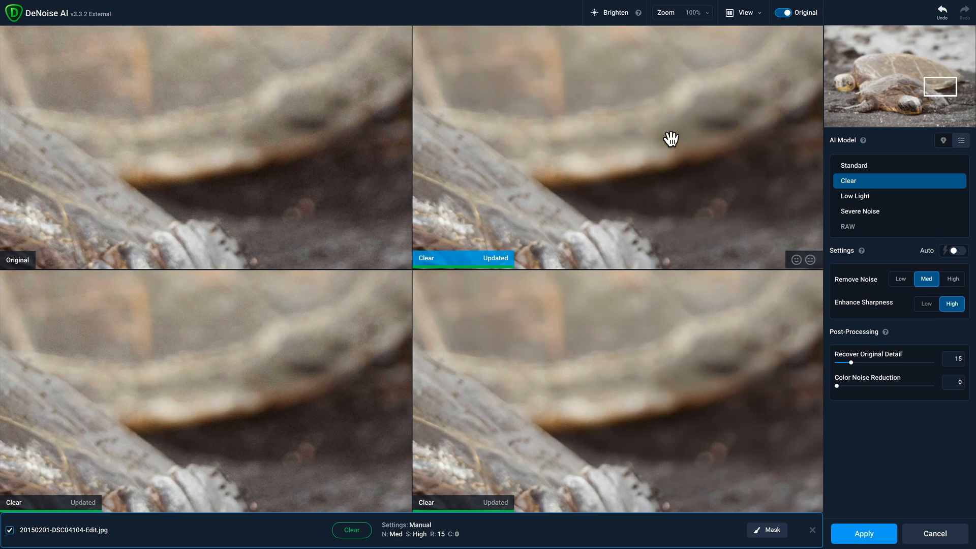
{"action": "double_click", "coordinate": [671, 138]}
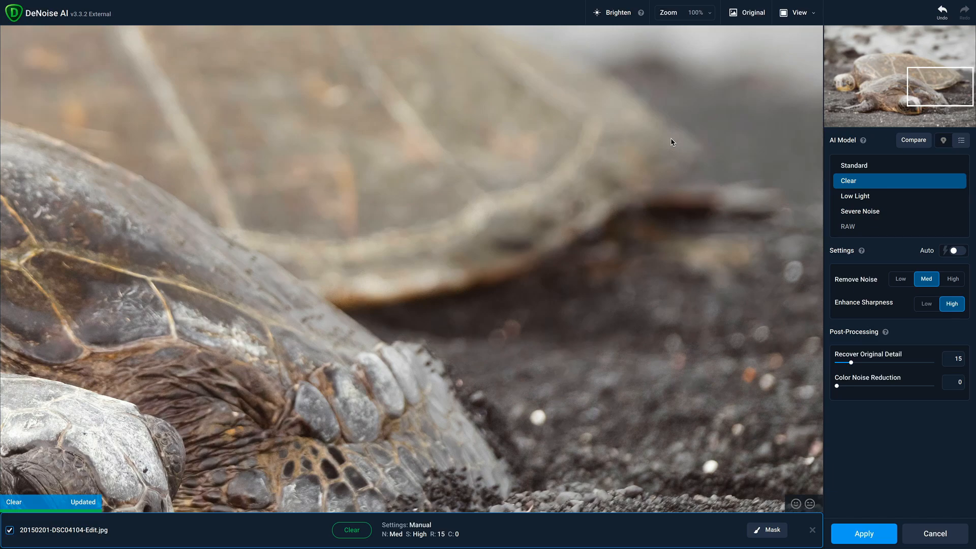
{"action": "left_click", "coordinate": [872, 533]}
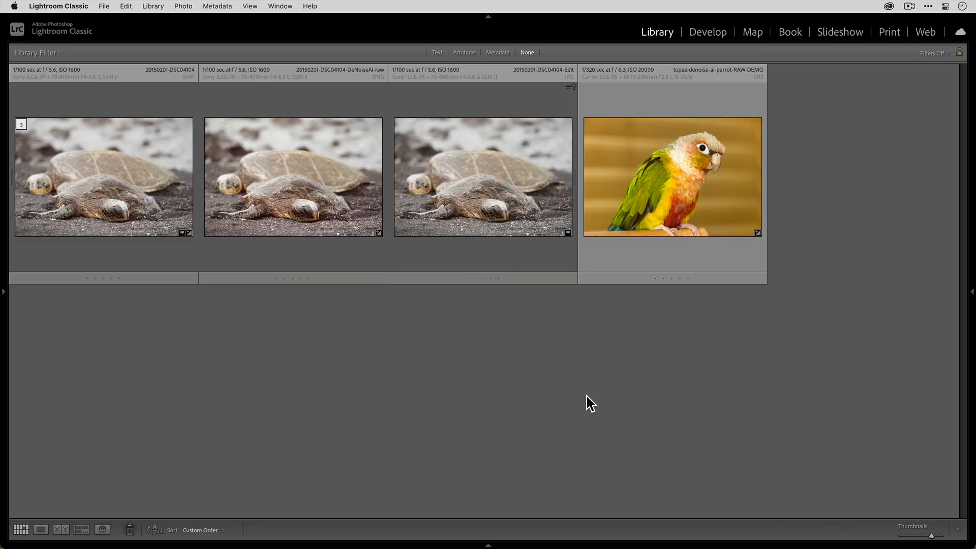
- Look through the three turtle versions and open the denoised DNG and the edited JPG side by side for comparison
{"action": "left_click", "coordinate": [134, 172]}
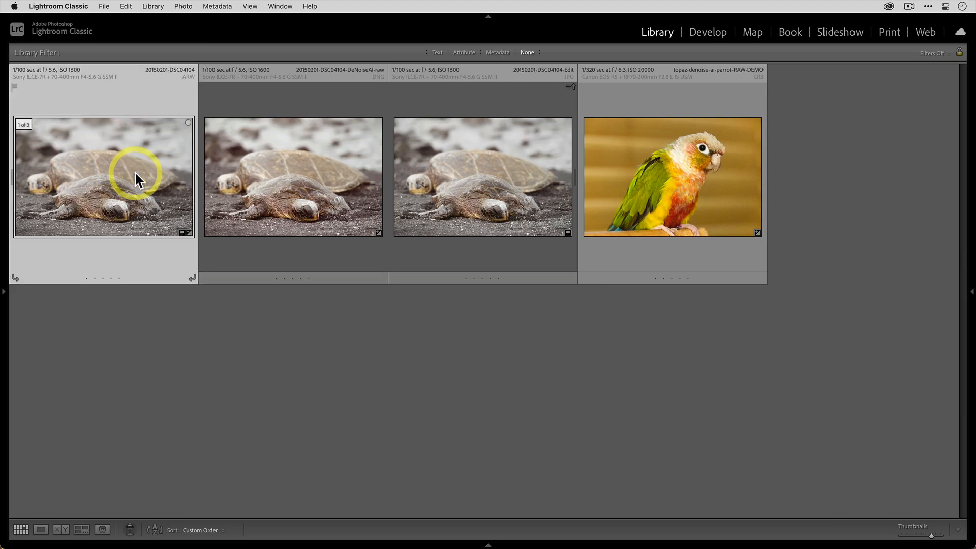
{"action": "left_click", "coordinate": [342, 181]}
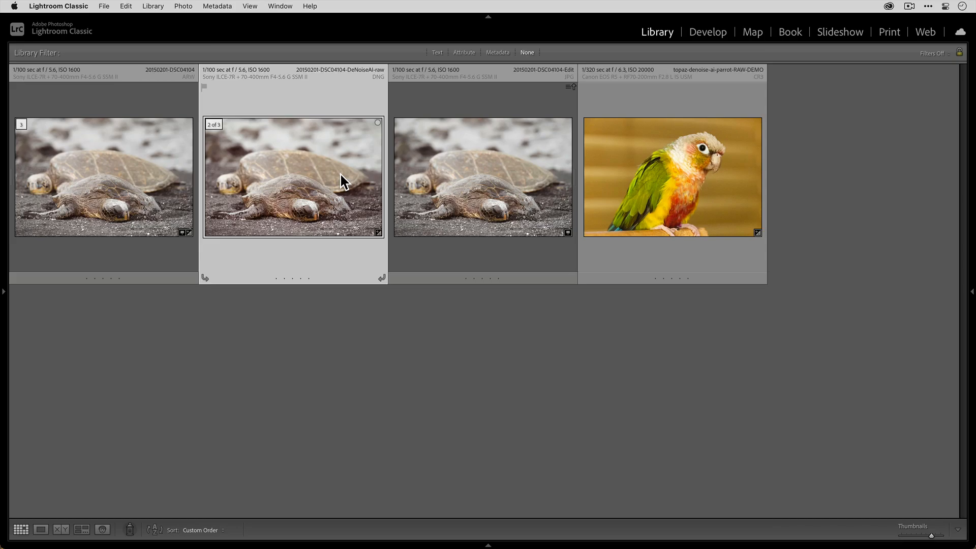
{"action": "left_click", "coordinate": [480, 185]}
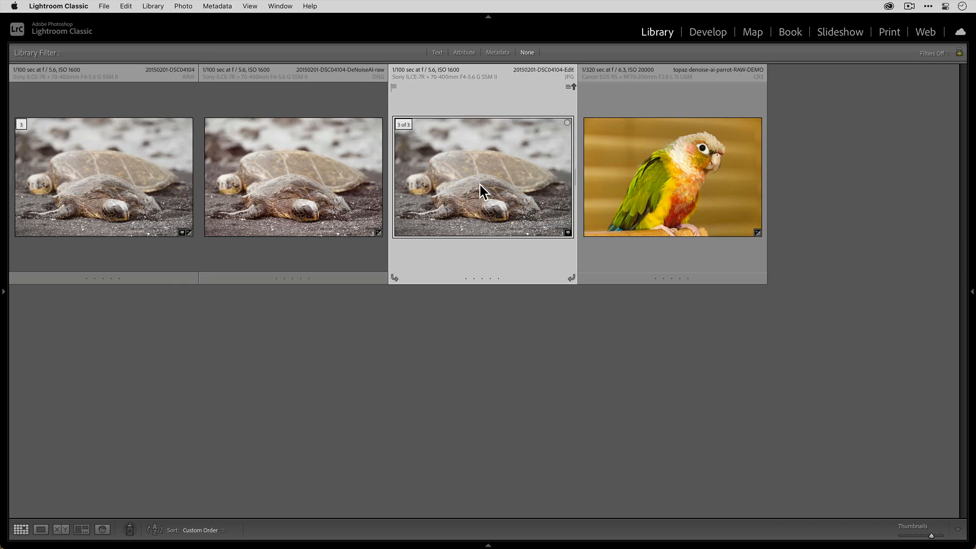
{"action": "left_click", "coordinate": [325, 198], "text": "super"}
{"action": "left_click", "coordinate": [493, 212]}
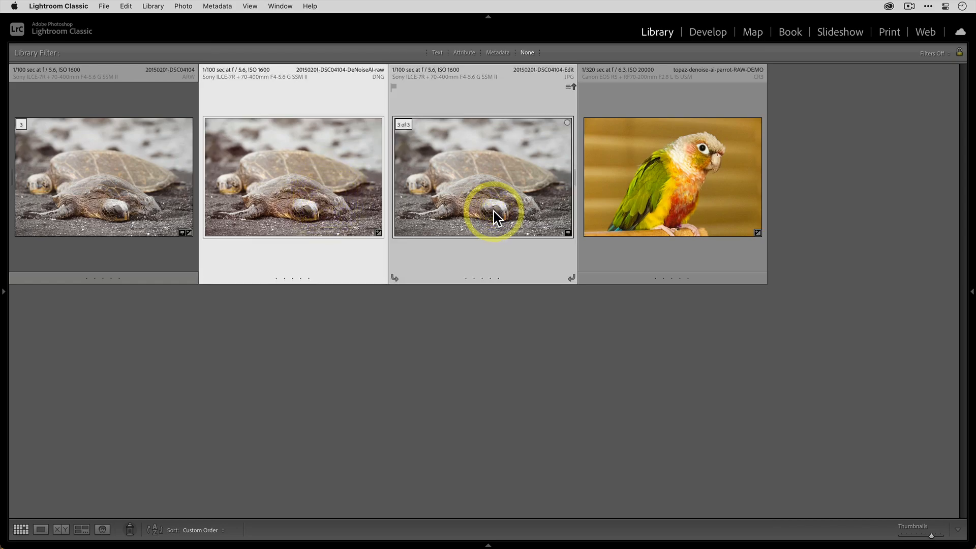
{"action": "key", "text": "c"}
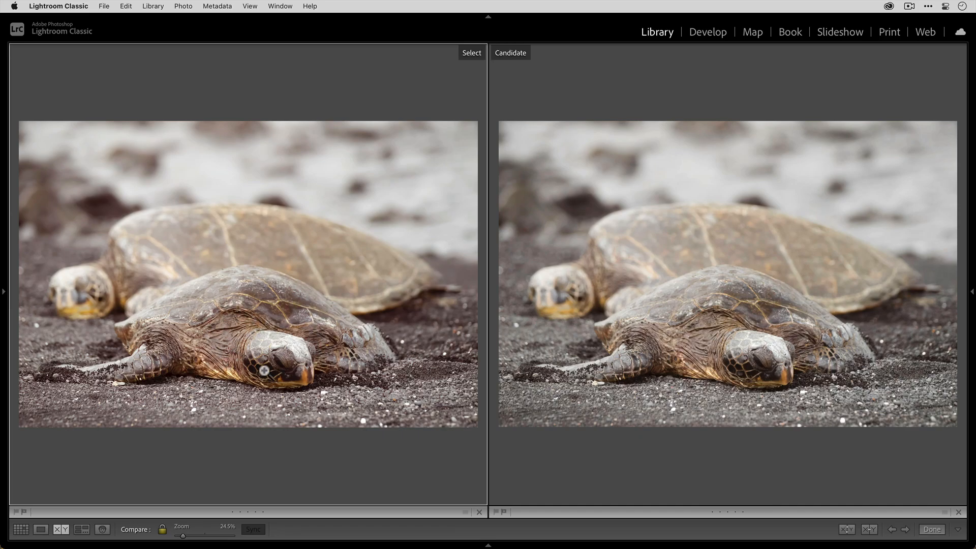
- Magnify both turtle versions and compare noise and color around the front turtle's flank and the background shell's edge
{"action": "left_click", "coordinate": [356, 357]}
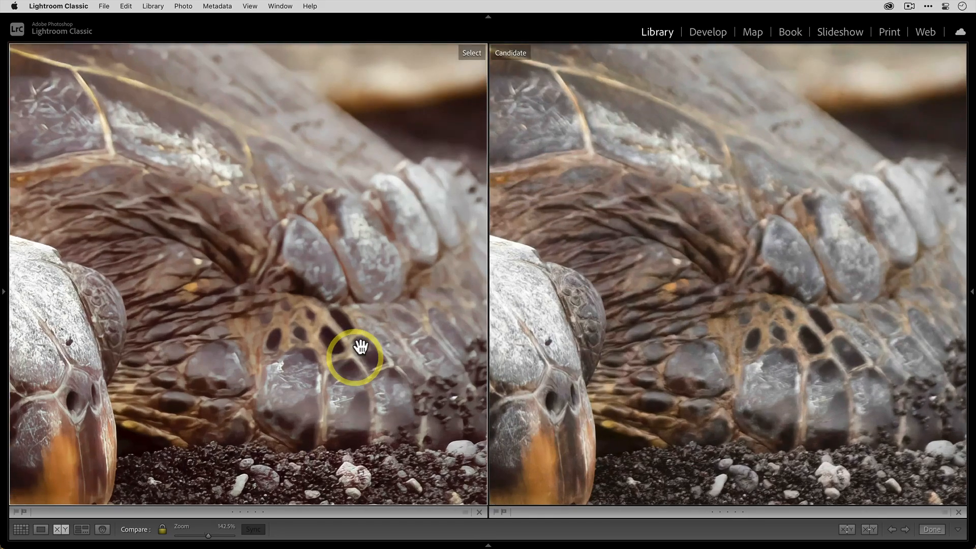
{"action": "left_click_drag", "start_coordinate": [371, 231], "coordinate": [282, 324]}
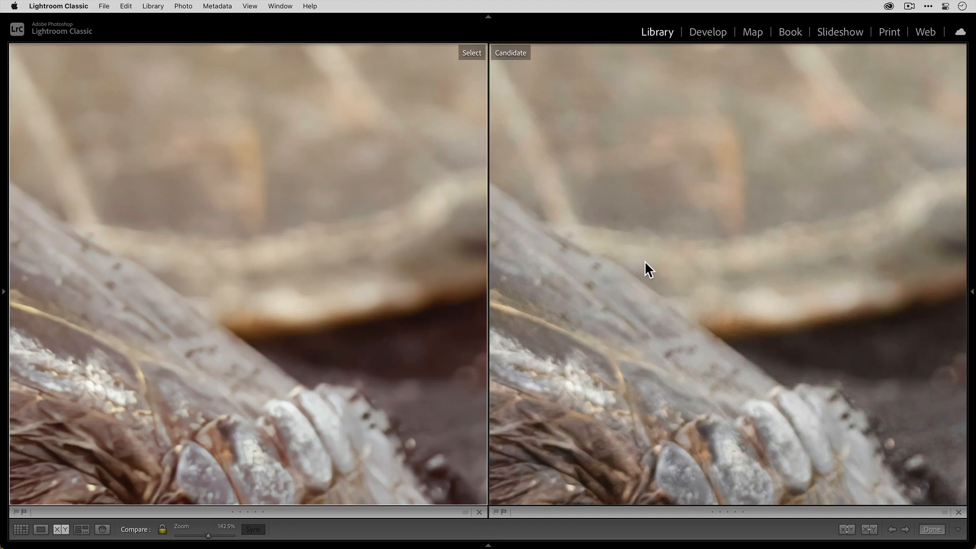
{"action": "left_click_drag", "start_coordinate": [394, 170], "coordinate": [326, 250]}
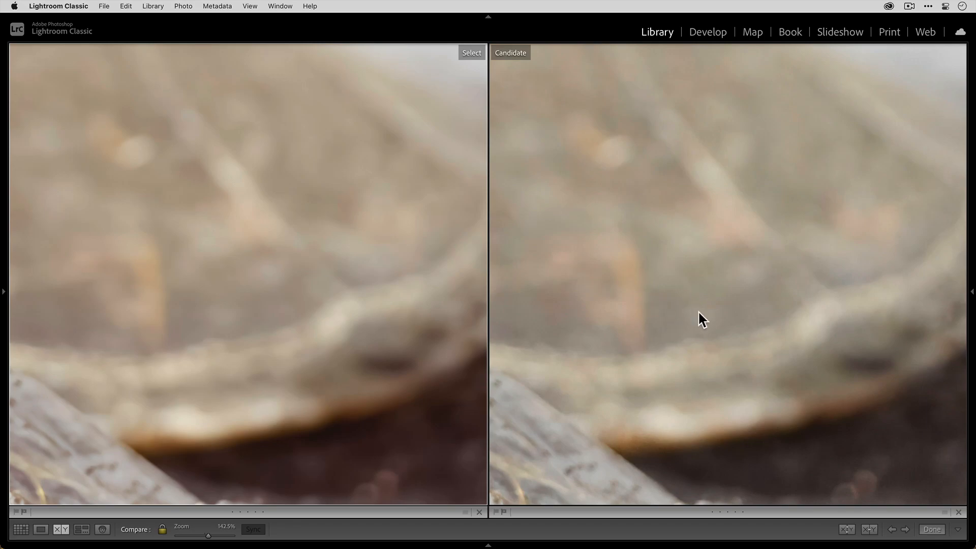
{"action": "left_click", "coordinate": [670, 317]}
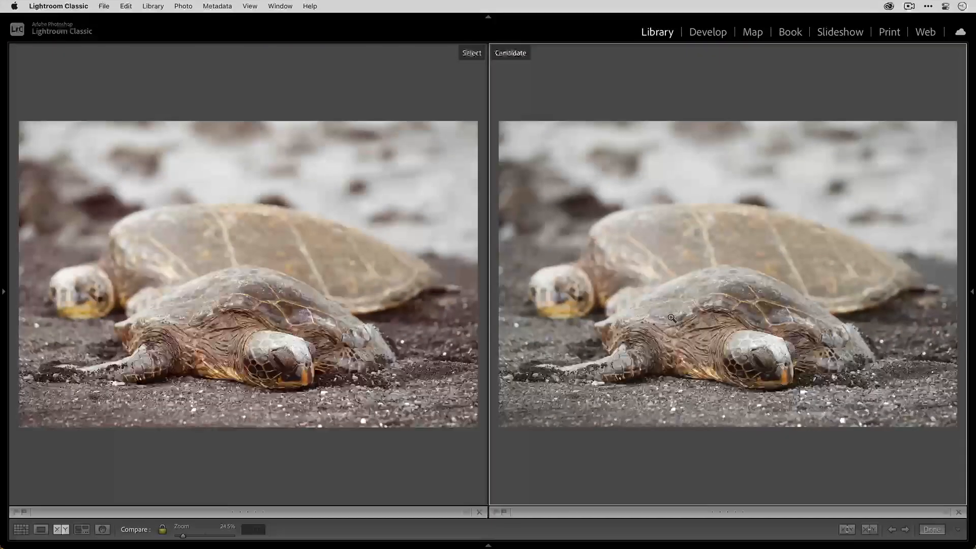
- Compare the front turtle's head magnified in both versions, then return to the thumbnail grid with no photo selected
{"action": "left_click", "coordinate": [781, 350]}
{"action": "left_click_drag", "start_coordinate": [778, 358], "coordinate": [836, 295]}
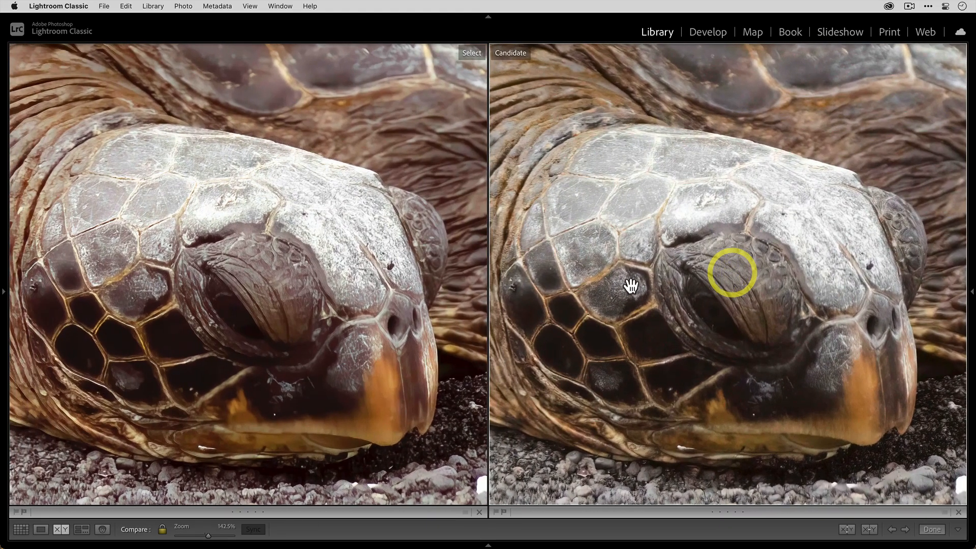
{"action": "mouse_move", "coordinate": [619, 287]}
{"action": "left_mouse_down"}
{"action": "mouse_move", "coordinate": [706, 274]}
{"action": "mouse_move", "coordinate": [645, 276]}
{"action": "mouse_move", "coordinate": [626, 288]}
{"action": "left_mouse_up"}
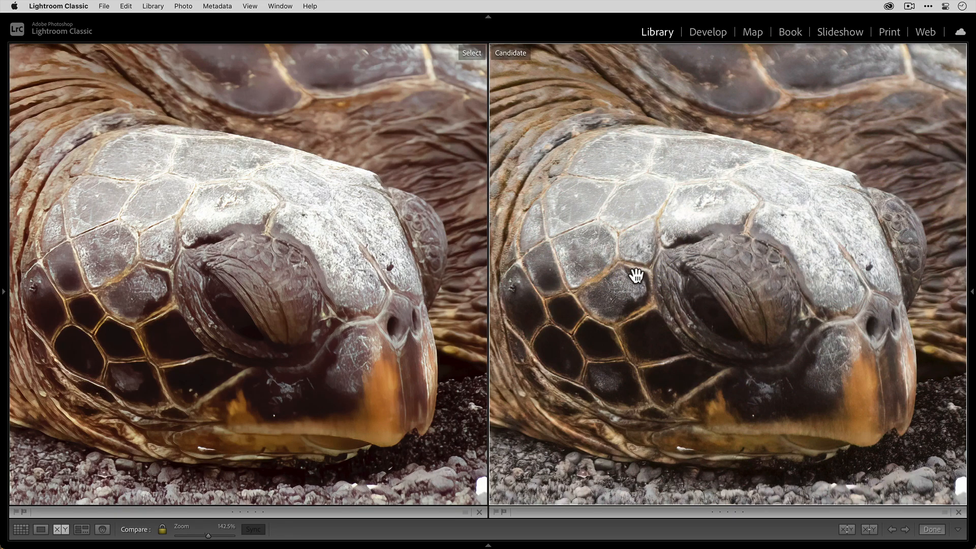
{"action": "left_click", "coordinate": [689, 253]}
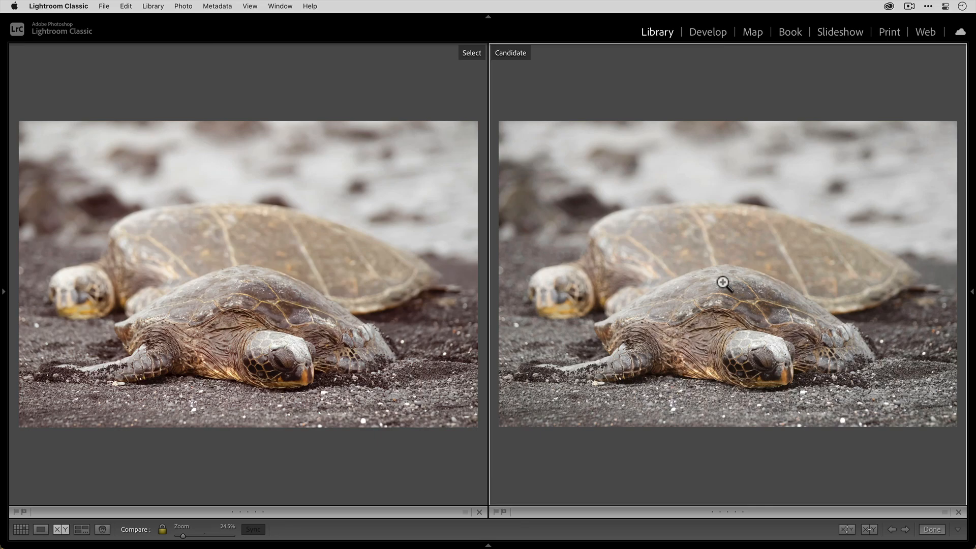
{"action": "key", "text": "g"}
{"action": "left_click", "coordinate": [735, 340]}
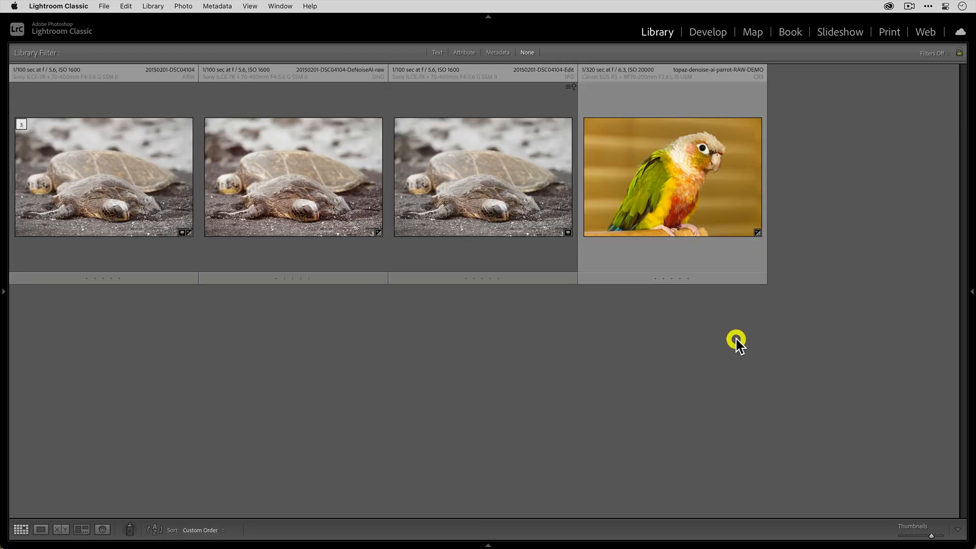
- Open the raw parrot photo in single-image view with the side panels shown and inspect the noise around the beak up close
{"action": "double_click", "coordinate": [653, 173]}
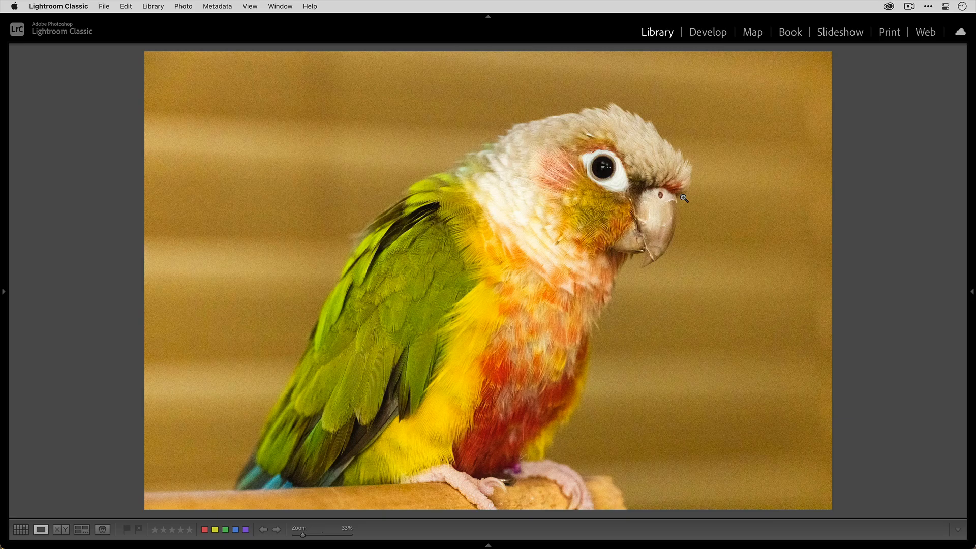
{"action": "key", "text": "Tab"}
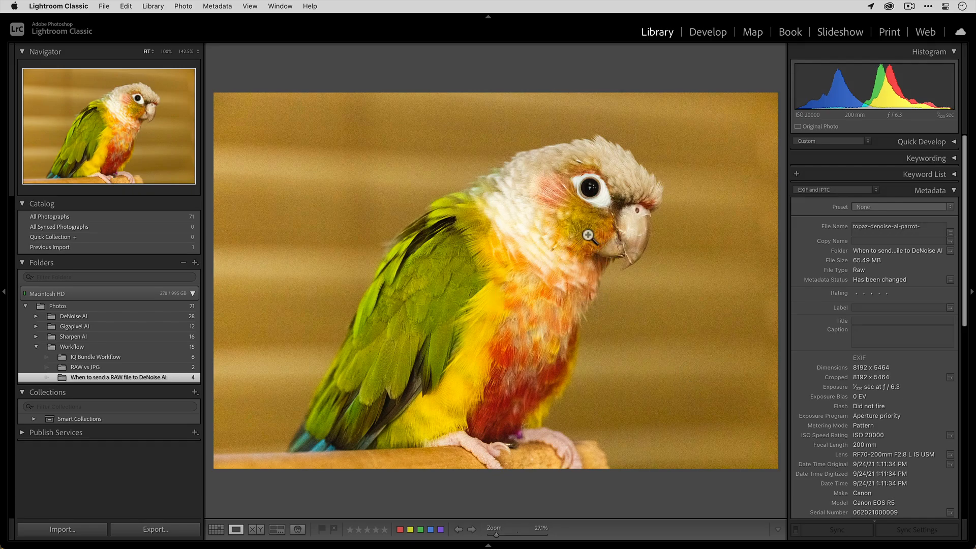
{"action": "left_click", "coordinate": [642, 223]}
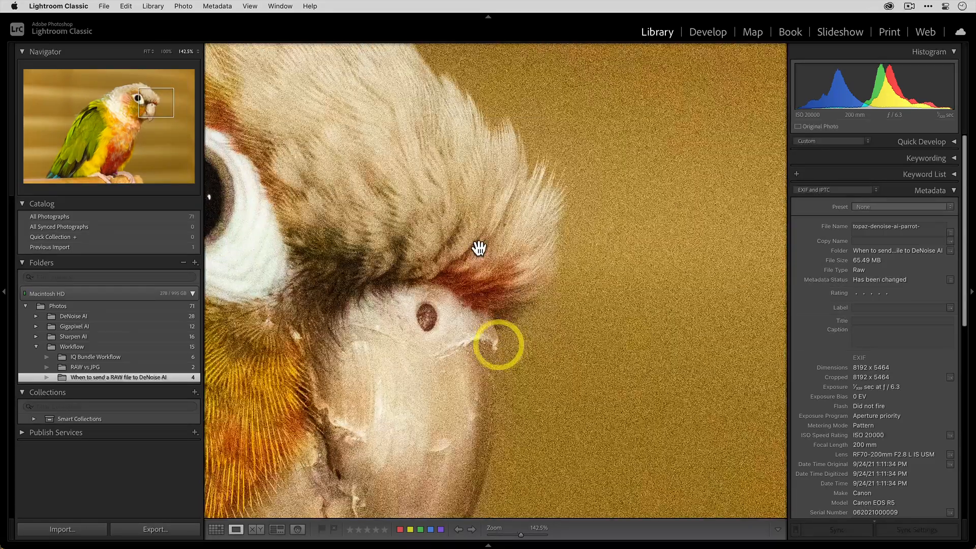
{"action": "left_click_drag", "start_coordinate": [478, 248], "coordinate": [636, 466]}
{"action": "left_click", "coordinate": [553, 396]}
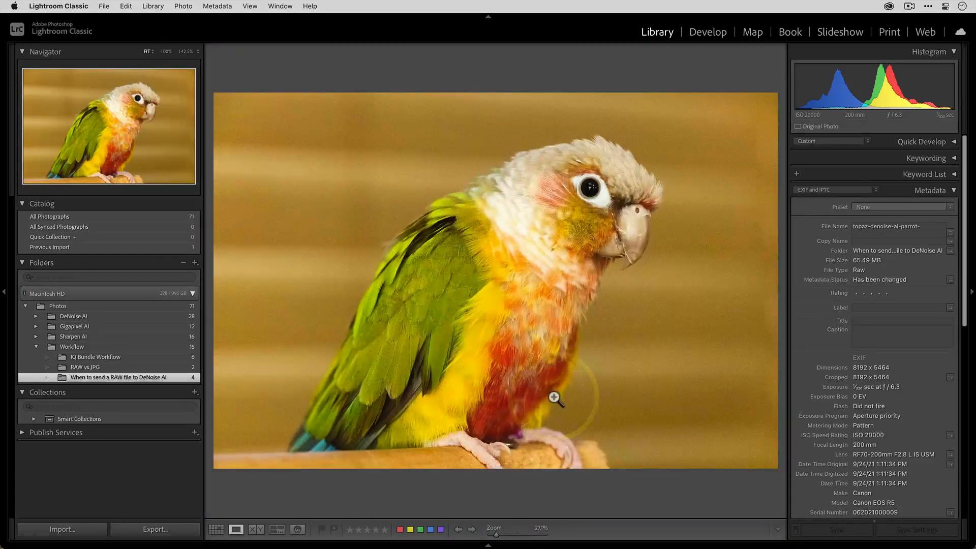
- Compare the parrot photo before and after its Develop edits and return to the thumbnail grid
{"action": "left_click", "coordinate": [700, 32]}
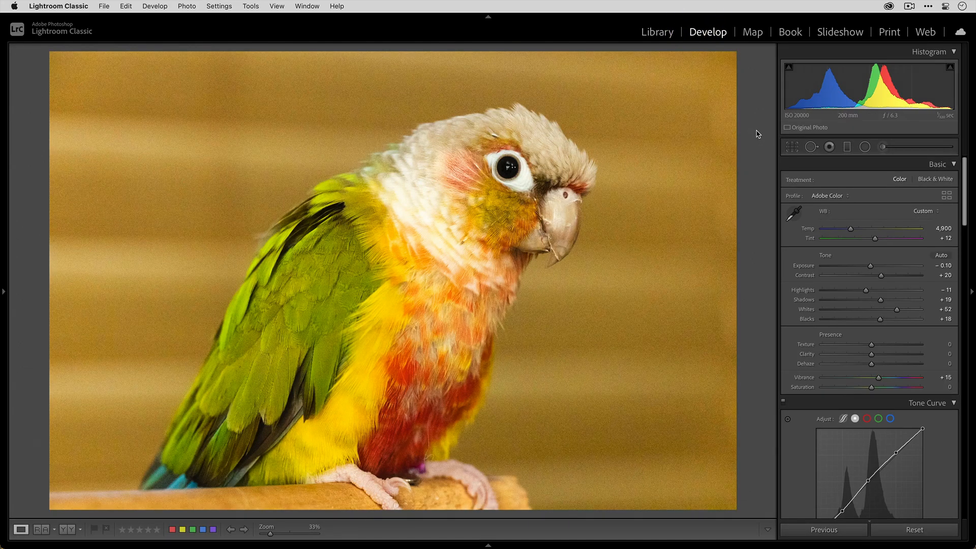
{"action": "key", "text": "backslash"}
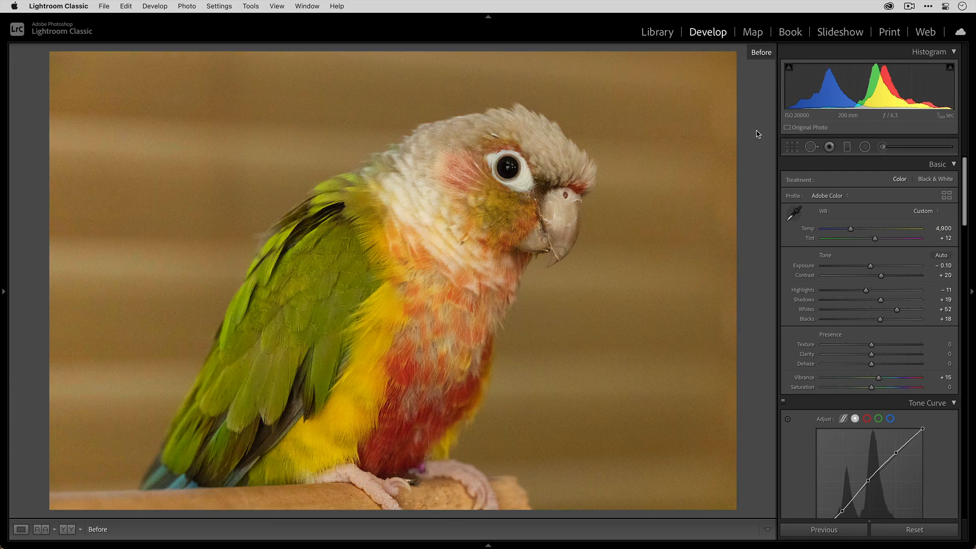
{"action": "key", "text": "backslash"}
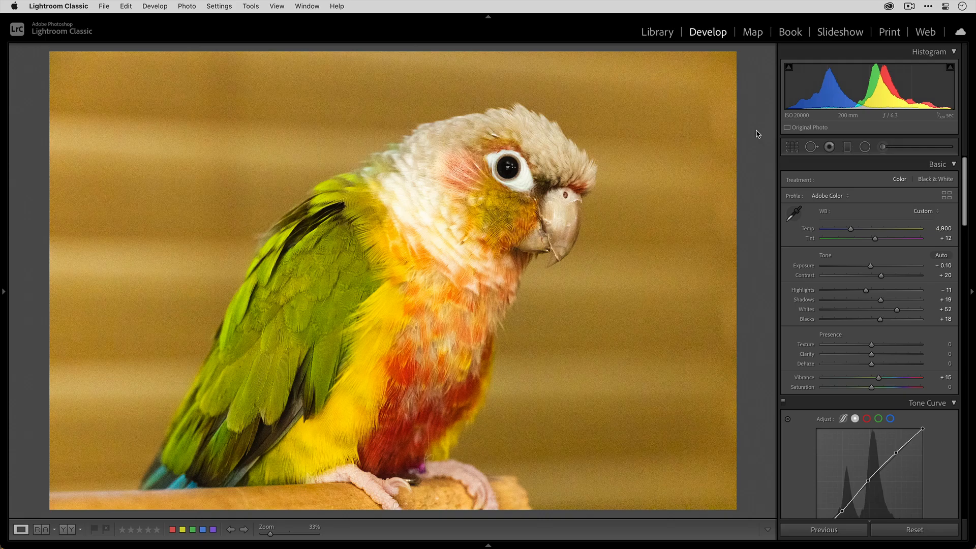
{"action": "key", "text": "g"}
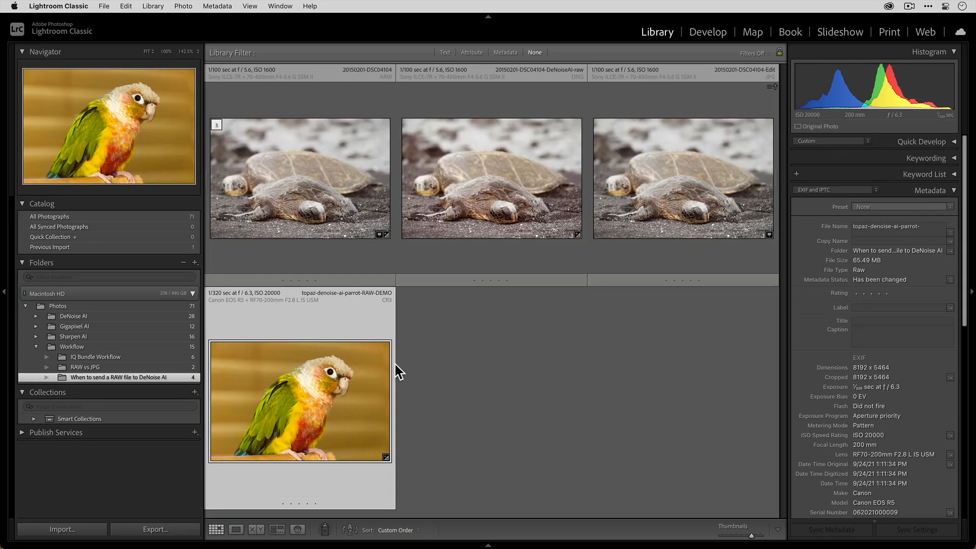
- Open the raw parrot photo in DeNoise AI, check the denoised preview against the original, and save the result
{"action": "left_click_drag", "start_coordinate": [358, 391], "coordinate": [466, 529]}
{"action": "left_click_drag", "start_coordinate": [466, 528], "coordinate": [466, 528]}
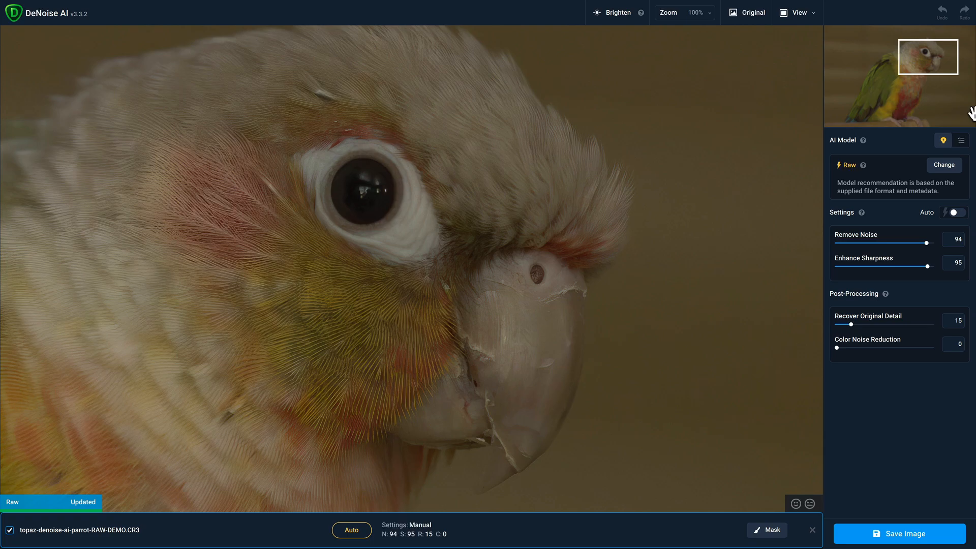
{"action": "left_click", "coordinate": [674, 247]}
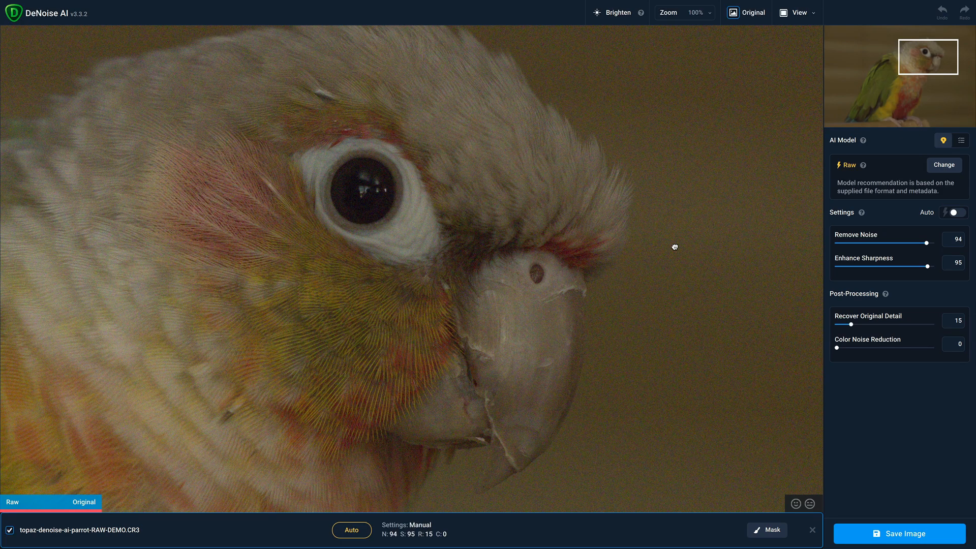
{"action": "left_click_drag", "start_coordinate": [675, 247], "coordinate": [674, 246]}
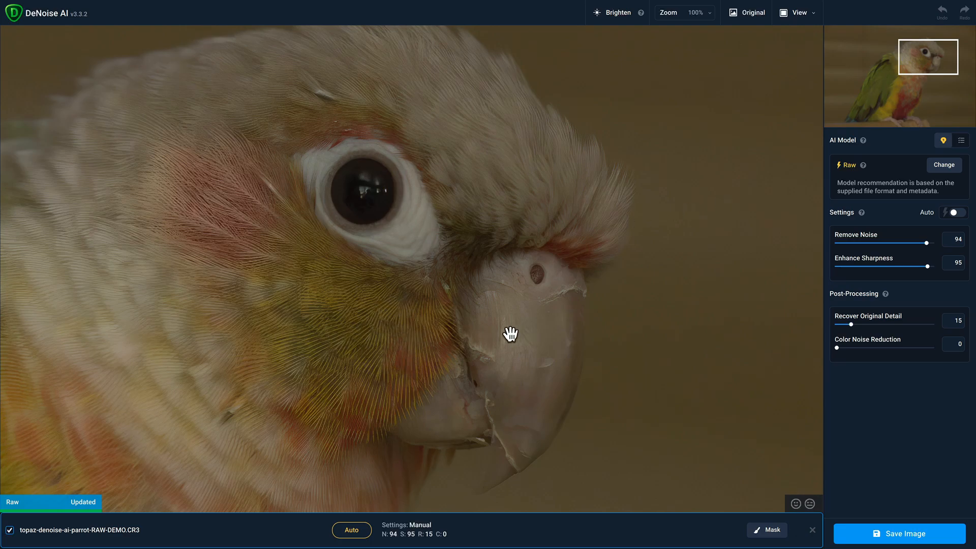
{"action": "left_click", "coordinate": [883, 533]}
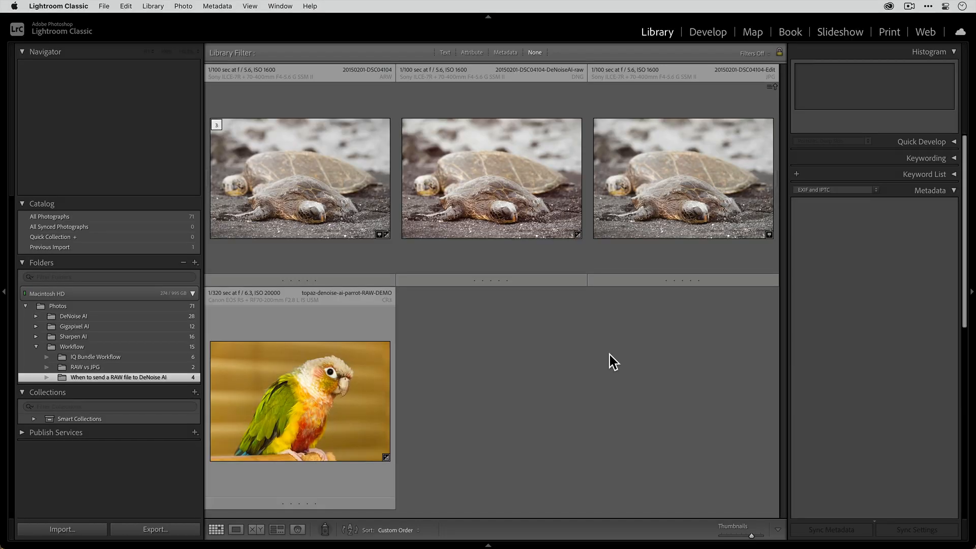
- Synchronize the folder "When to send a RAW file to DeNoise AI" in Lightroom Classic, importing new photos and scanning for metadata updates
{"action": "right_click", "coordinate": [141, 378]}
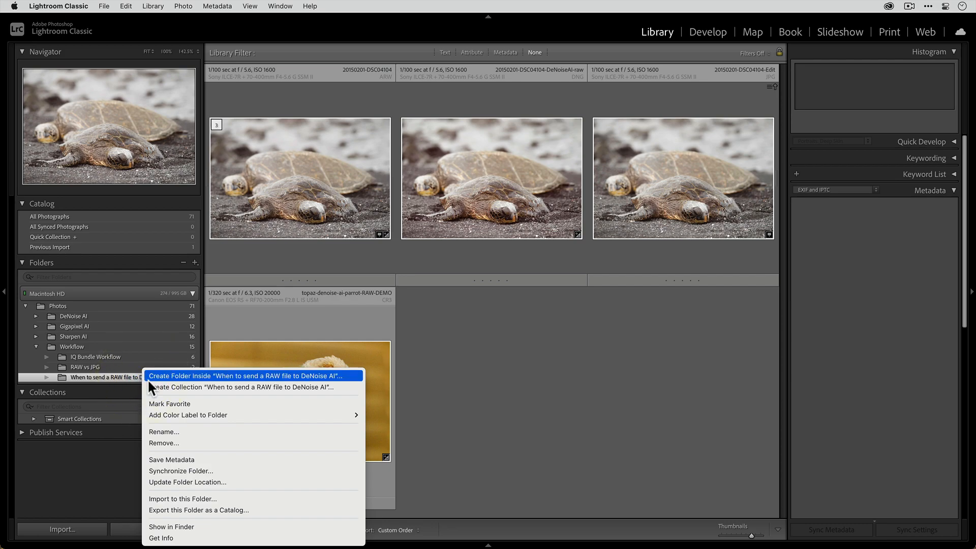
{"action": "left_click", "coordinate": [248, 467]}
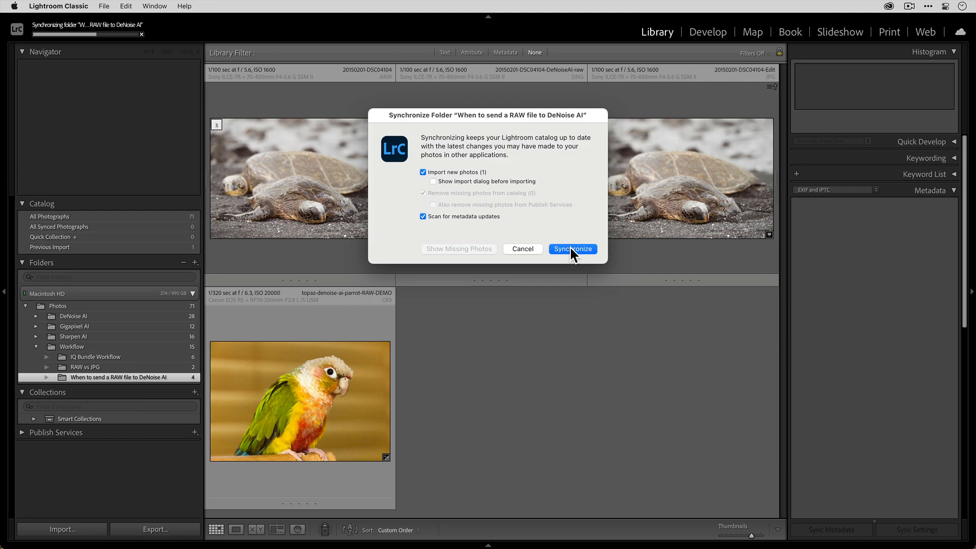
{"action": "left_click", "coordinate": [570, 248]}
- Synchronize the edited parrot CR3's white balance, basic tone, tone curve and color settings to the denoised DNG
{"action": "left_click", "coordinate": [330, 383]}
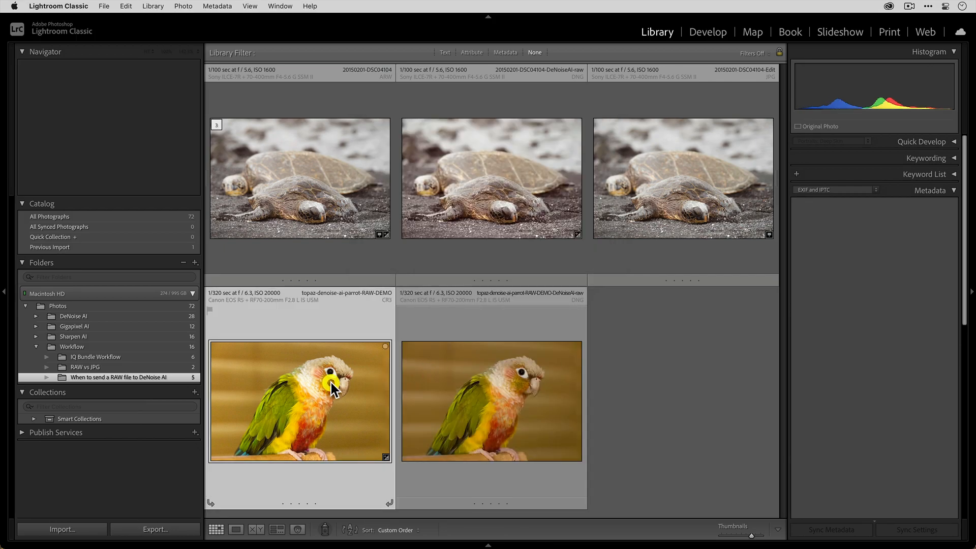
{"action": "left_click", "coordinate": [520, 393], "text": "super"}
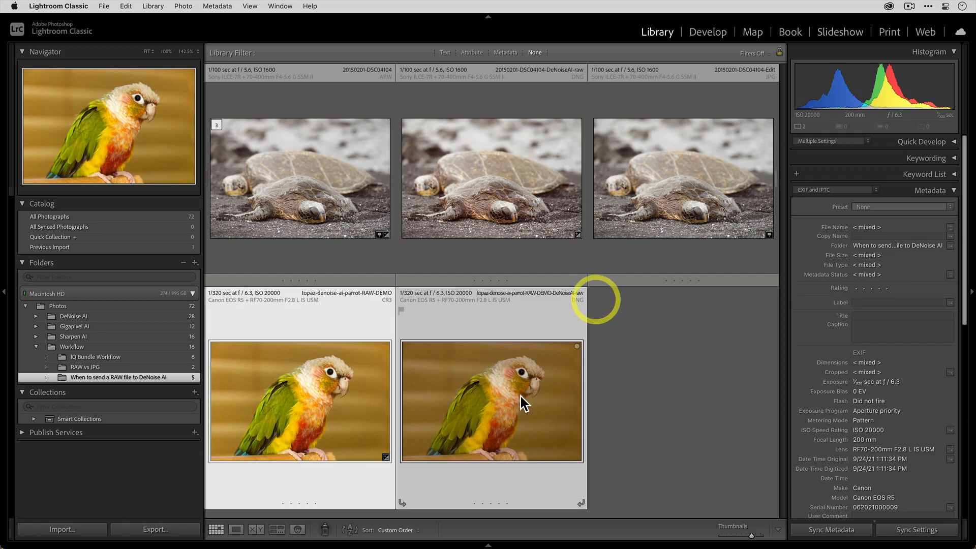
{"action": "left_click", "coordinate": [910, 529]}
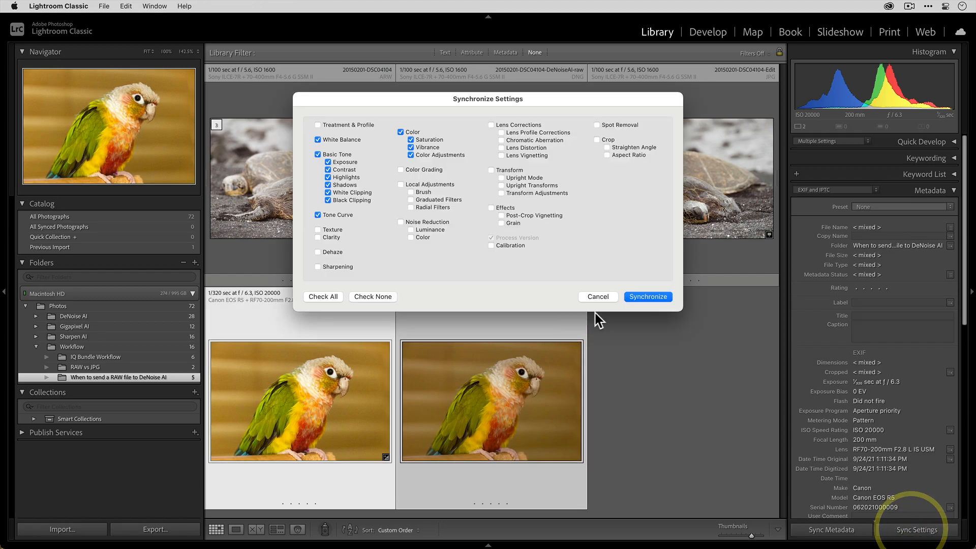
{"action": "left_click", "coordinate": [642, 298]}
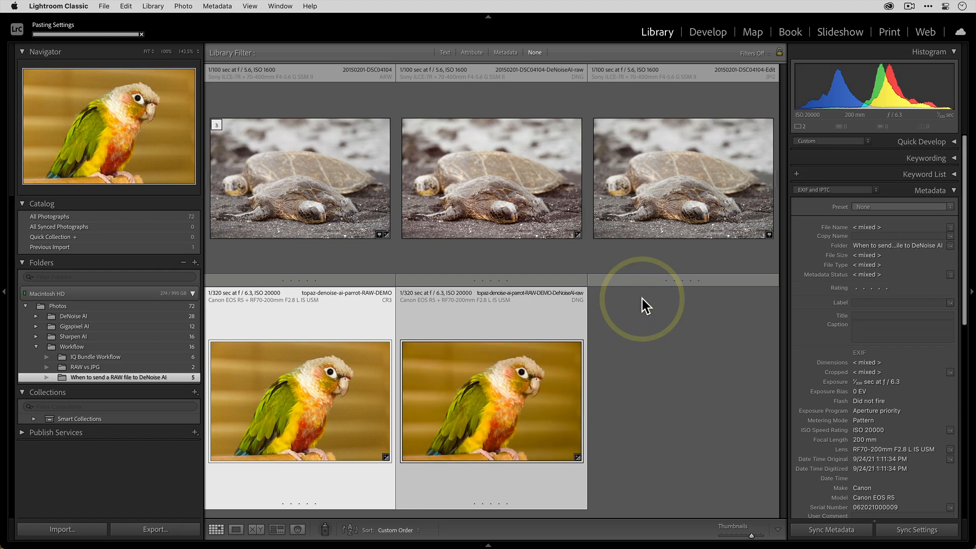
- Compare the parrot CR3 with the denoised DNG side by side without side panels, magnified around the eye, beak and background
{"action": "key", "text": "c"}
{"action": "key", "text": "Tab"}
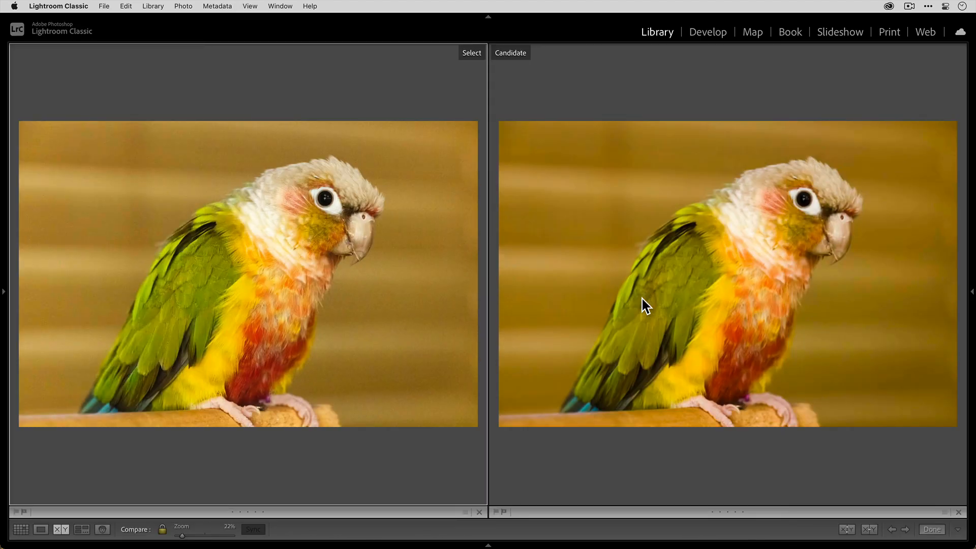
{"action": "left_click", "coordinate": [646, 305]}
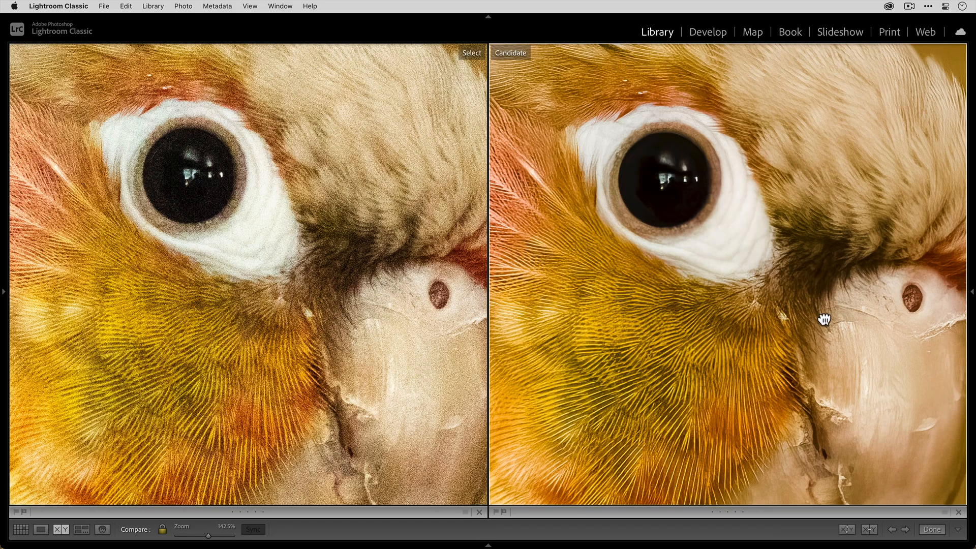
{"action": "left_click_drag", "start_coordinate": [823, 318], "coordinate": [708, 229]}
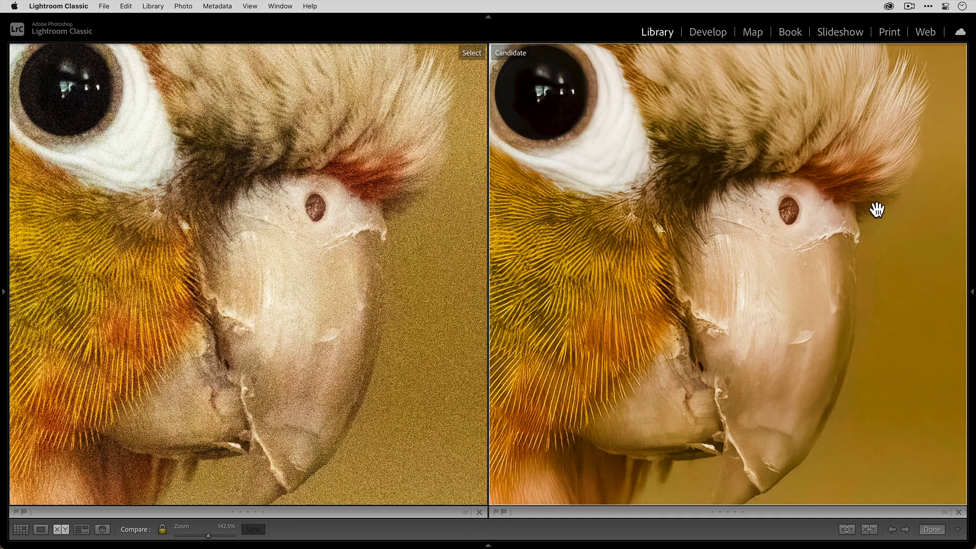
{"action": "left_click_drag", "start_coordinate": [873, 209], "coordinate": [854, 303]}
{"action": "left_click", "coordinate": [854, 303]}
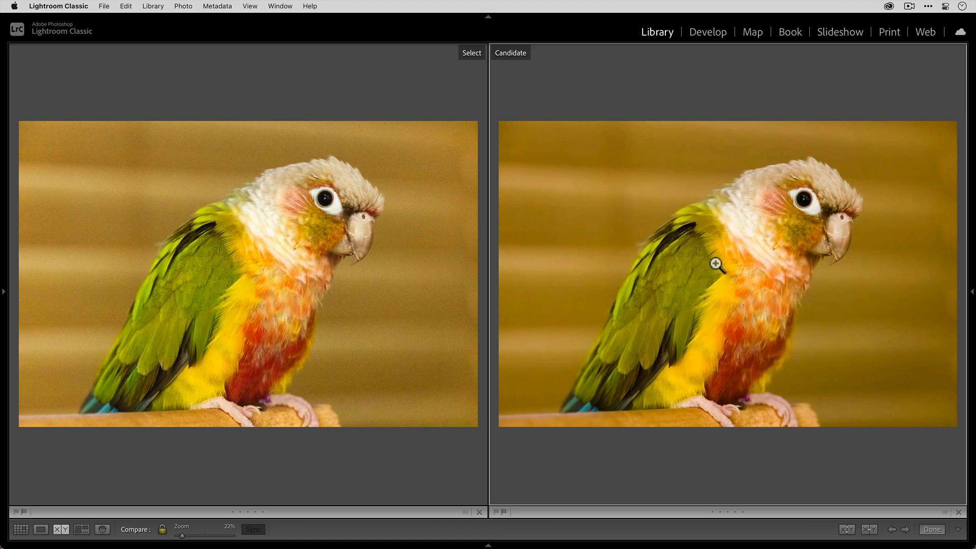
- Leave the comparison and send the parrot CR3 from the grid to the Topaz DeNoise AI External Editor
{"action": "key", "text": "g"}
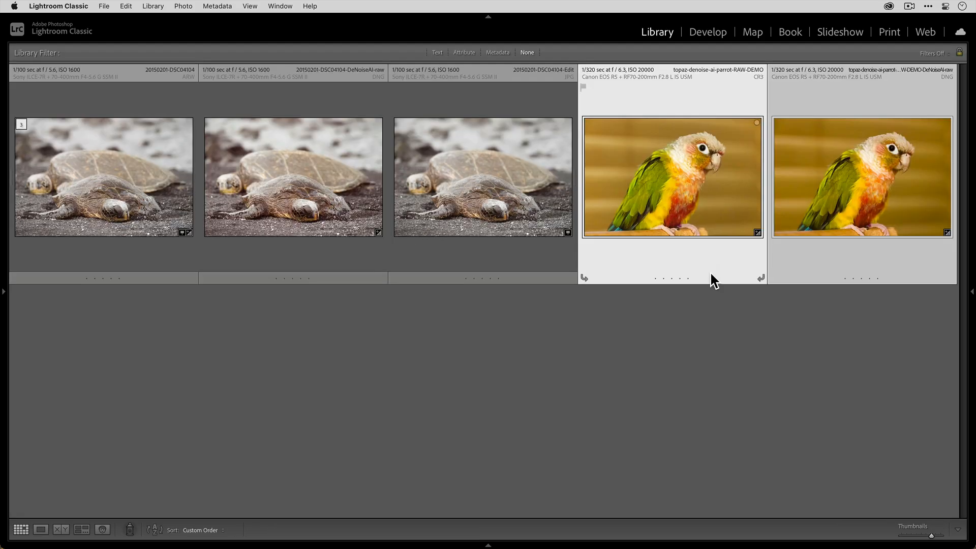
{"action": "left_click", "coordinate": [673, 349]}
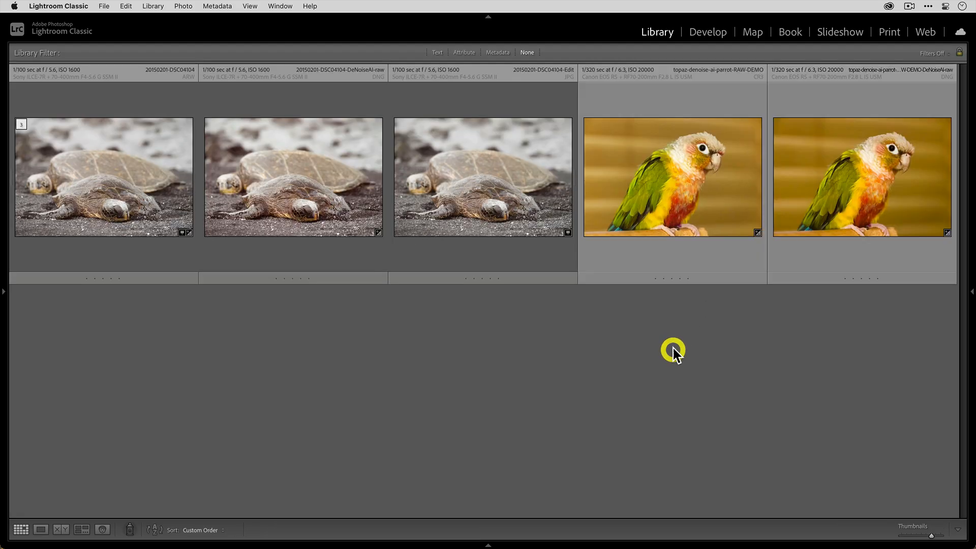
{"action": "right_click", "coordinate": [673, 175]}
{"action": "left_click", "coordinate": [636, 176]}
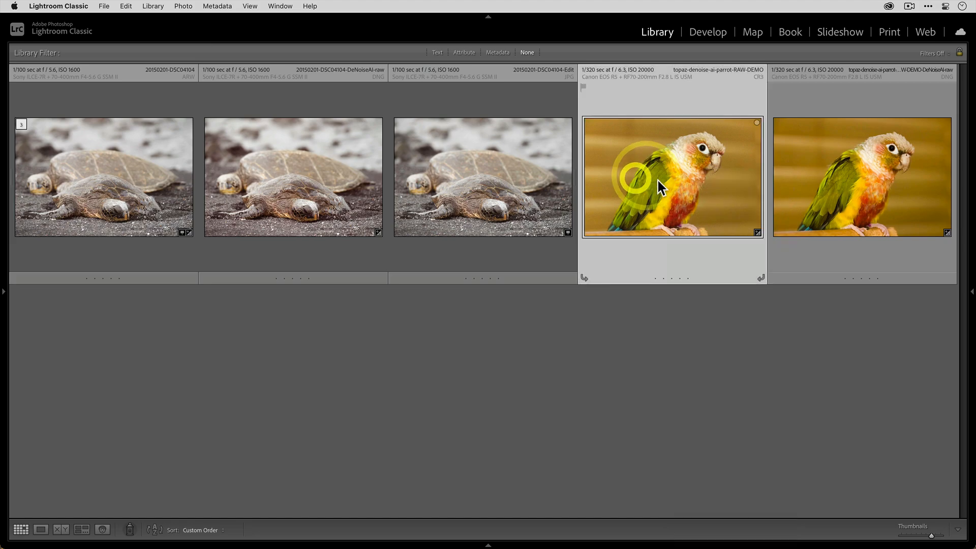
{"action": "right_click", "coordinate": [658, 180]}
{"action": "mouse_move", "coordinate": [711, 285]}
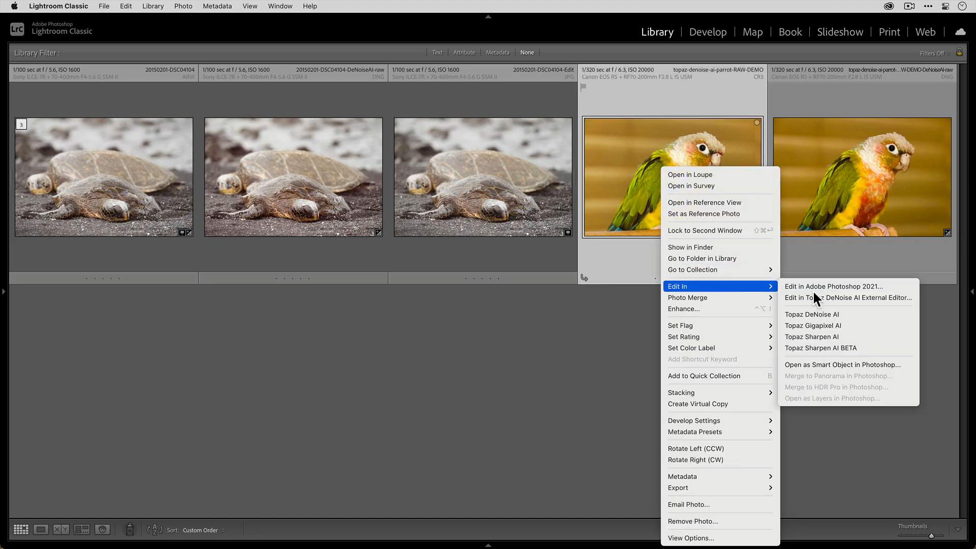
{"action": "left_click", "coordinate": [859, 313]}
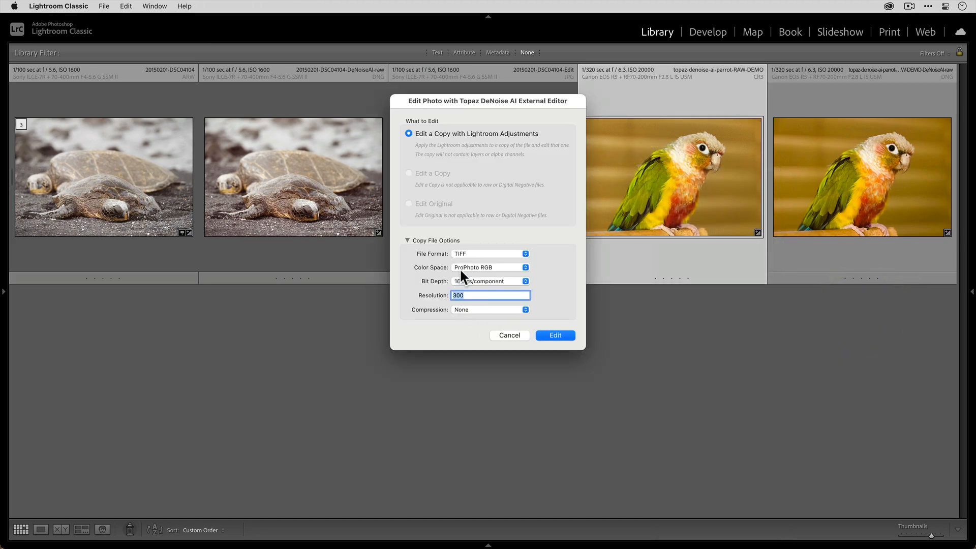
- Set the copy's file format to JPEG and open it for editing with Lightroom adjustments
{"action": "left_click", "coordinate": [473, 253]}
{"action": "left_click", "coordinate": [476, 274]}
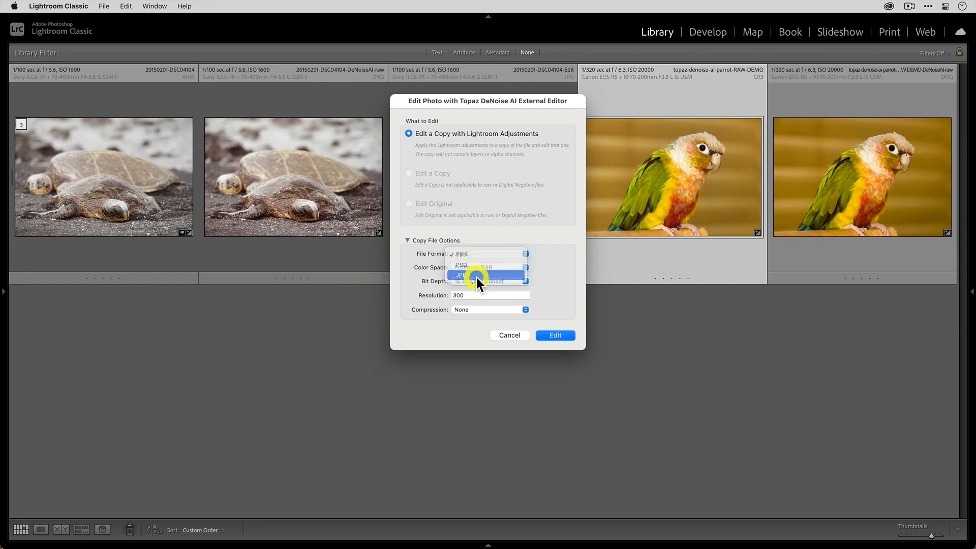
{"action": "left_click", "coordinate": [554, 336]}
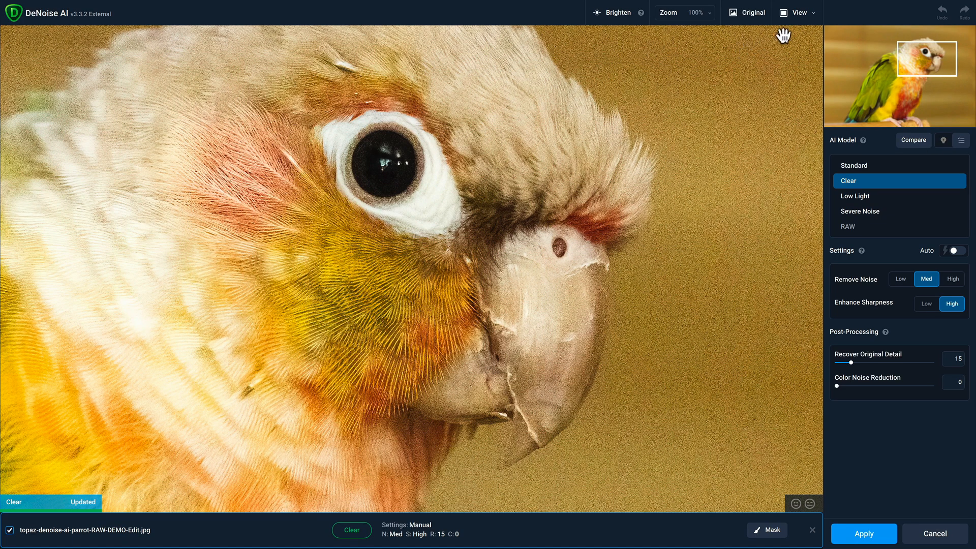
- Compare the Standard, Clear, Low Light and Severe Noise models around the eye and beak in Comparison View, without the original
{"action": "left_click", "coordinate": [812, 20]}
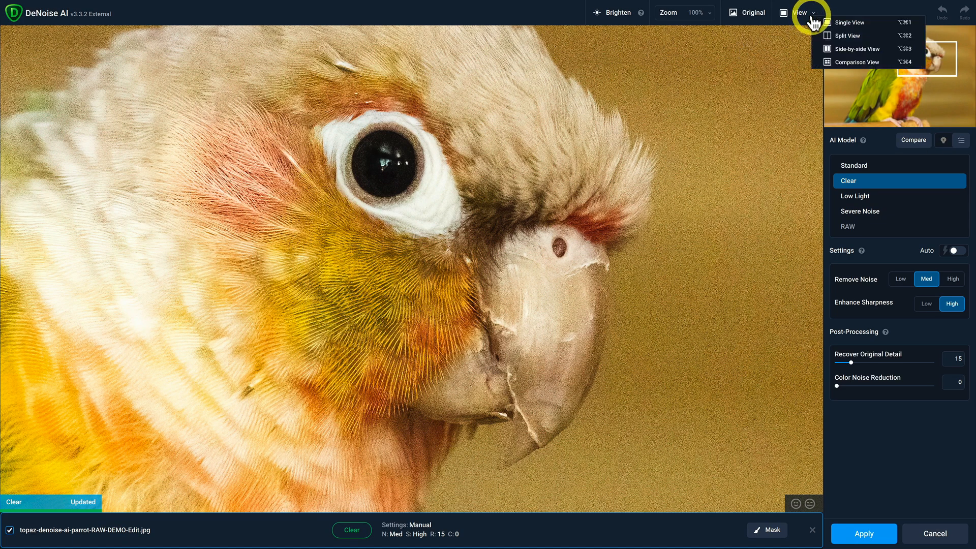
{"action": "left_click", "coordinate": [842, 60]}
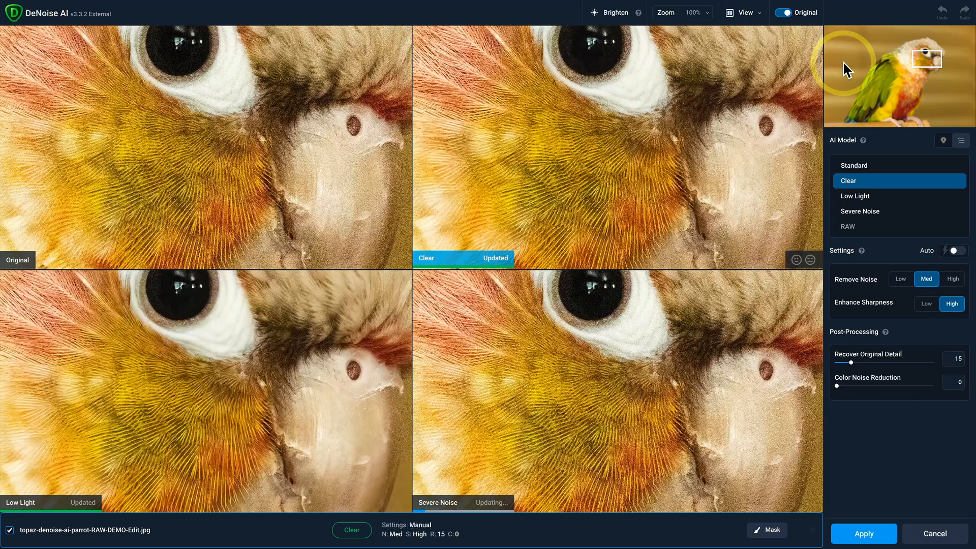
{"action": "left_click", "coordinate": [786, 14]}
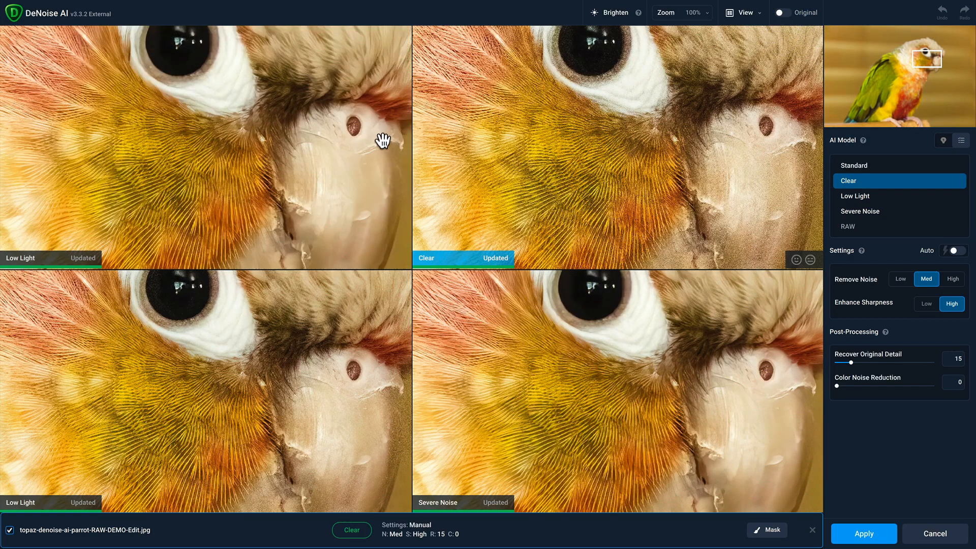
{"action": "left_click", "coordinate": [296, 155]}
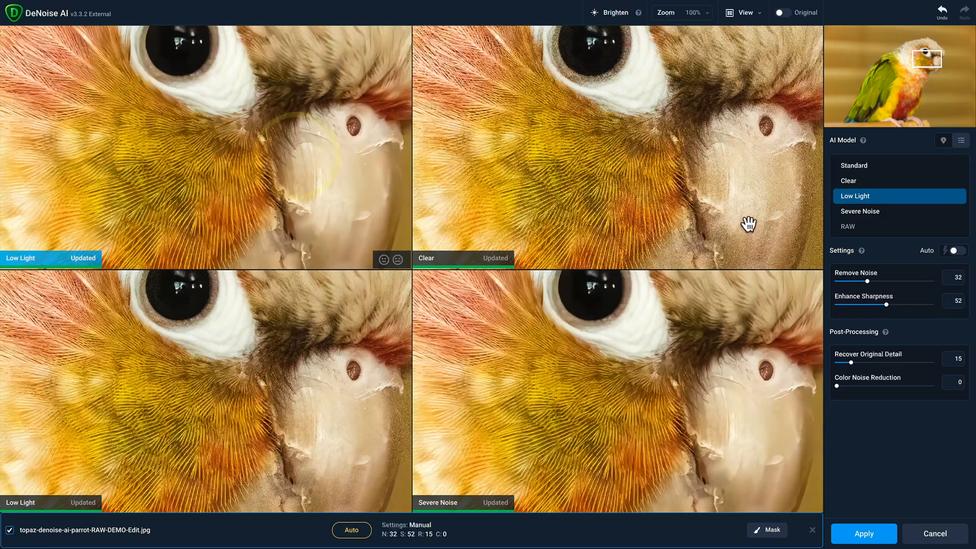
{"action": "left_click", "coordinate": [851, 165]}
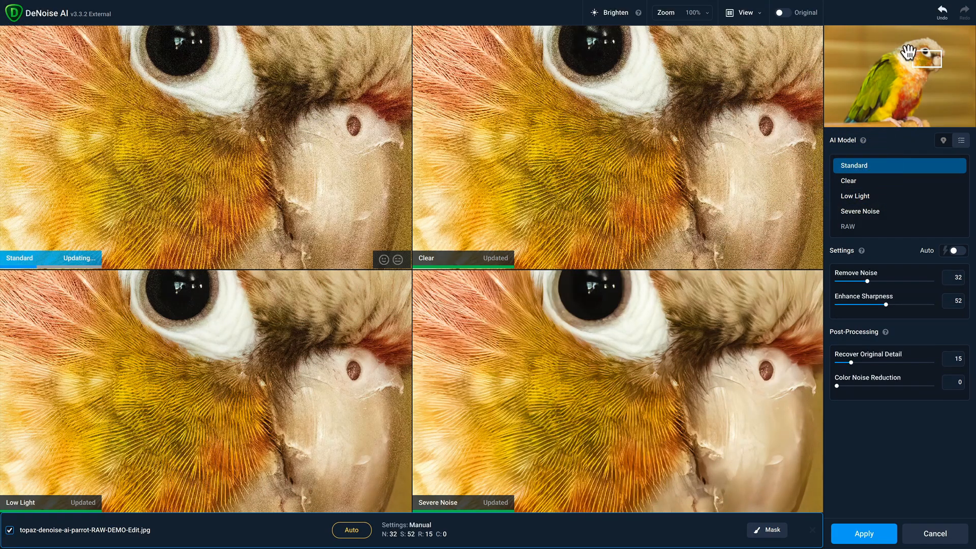
{"action": "mouse_move", "coordinate": [926, 62]}
{"action": "left_mouse_down"}
{"action": "mouse_move", "coordinate": [934, 67]}
{"action": "mouse_move", "coordinate": [933, 54]}
{"action": "left_mouse_up"}
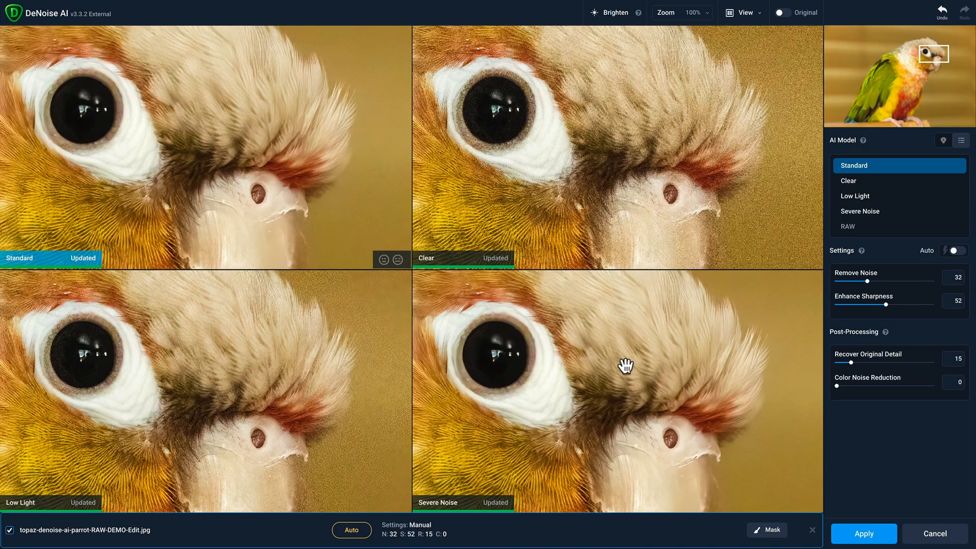
- Choose the Severe Noise result, check the whole parrot at Zoom to Fit, and apply the denoising
{"action": "left_click", "coordinate": [600, 369]}
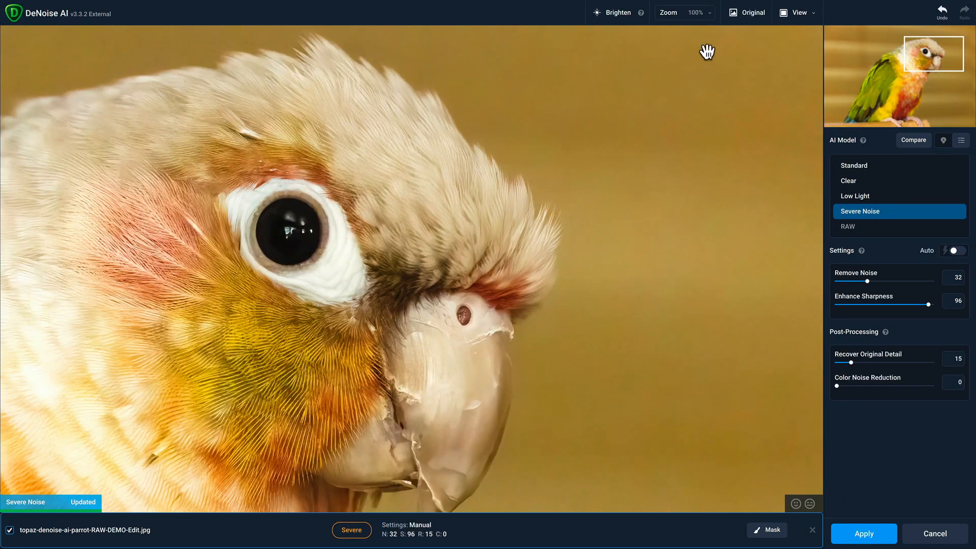
{"action": "left_click", "coordinate": [712, 17]}
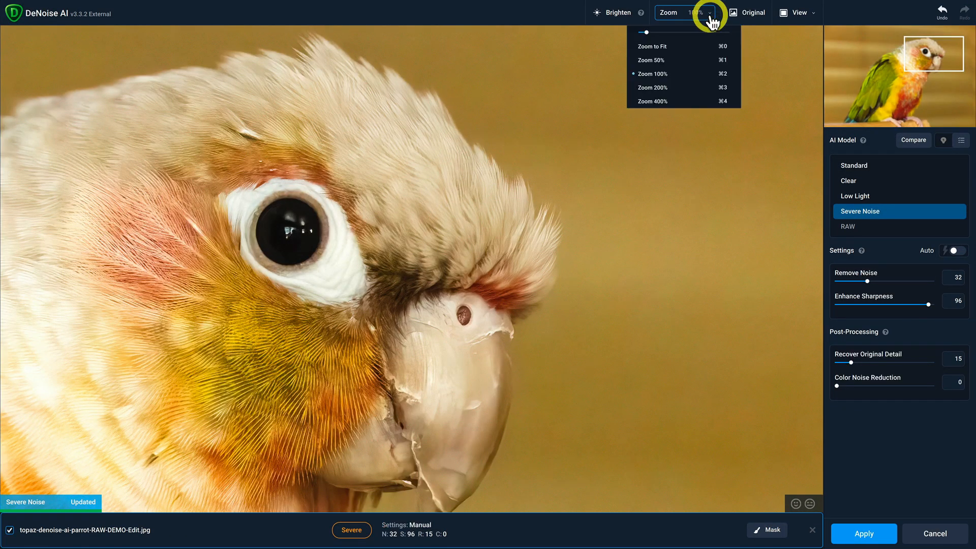
{"action": "left_click", "coordinate": [672, 45]}
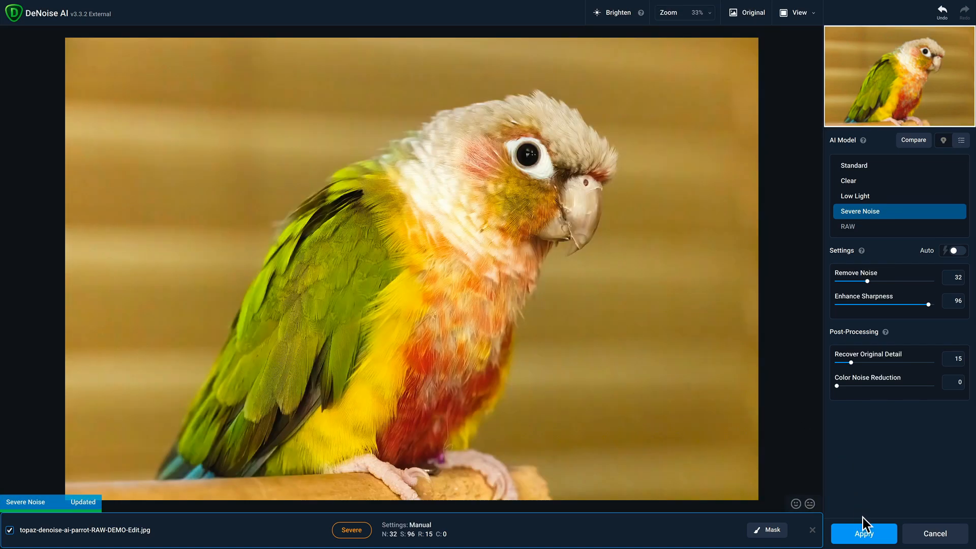
{"action": "left_click", "coordinate": [864, 533]}
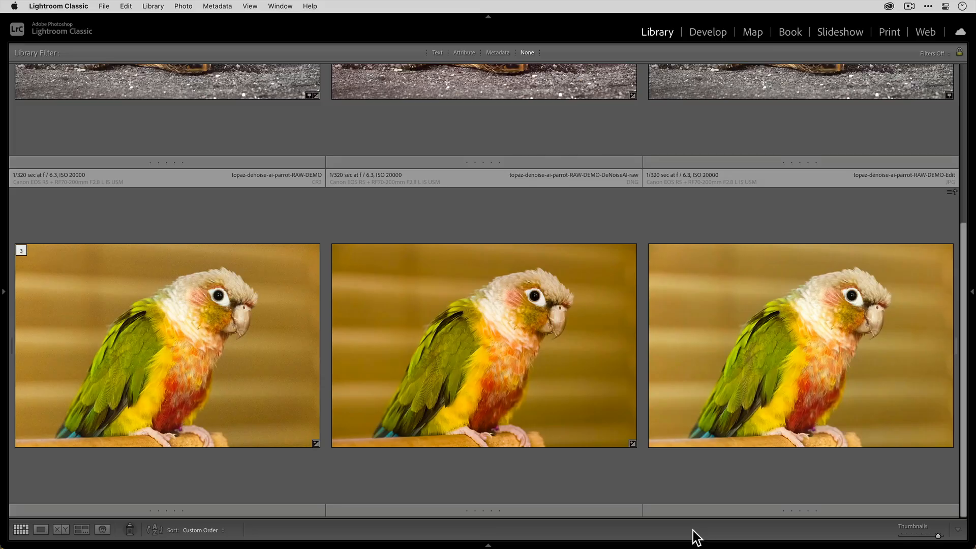
- Select the parrot's denoised DNG and edited JPG in the grid and show them side by side in Compare view
{"action": "left_click", "coordinate": [236, 424]}
{"action": "left_click", "coordinate": [469, 394]}
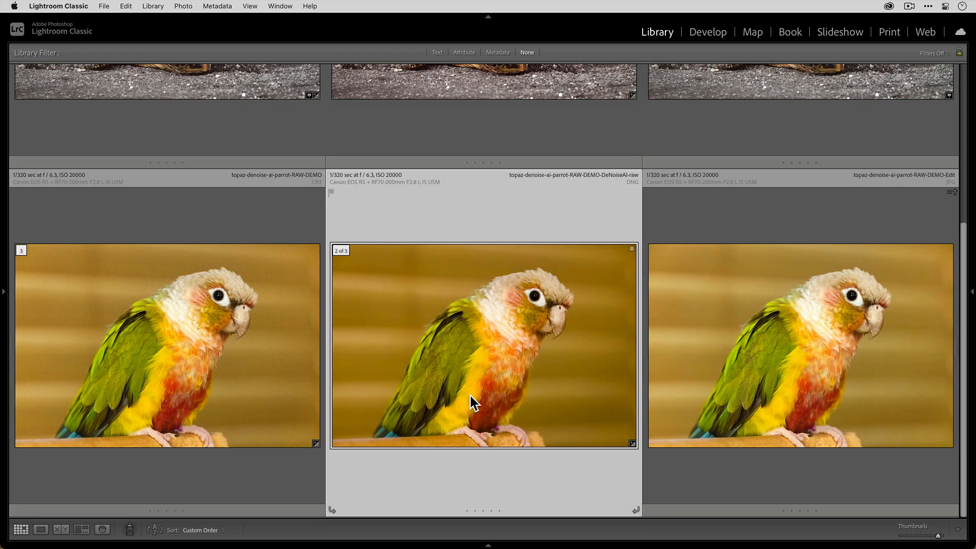
{"action": "left_click", "coordinate": [745, 377]}
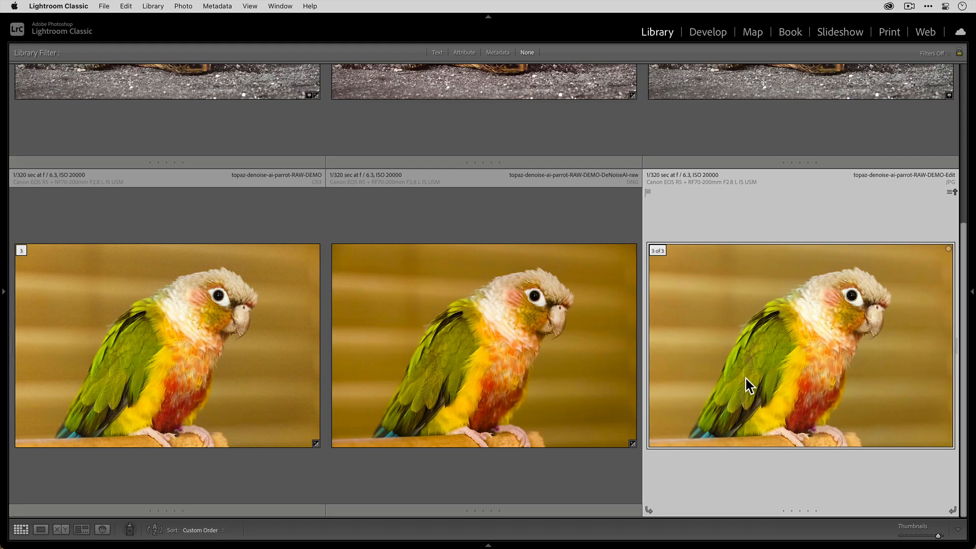
{"action": "left_click", "coordinate": [536, 344]}
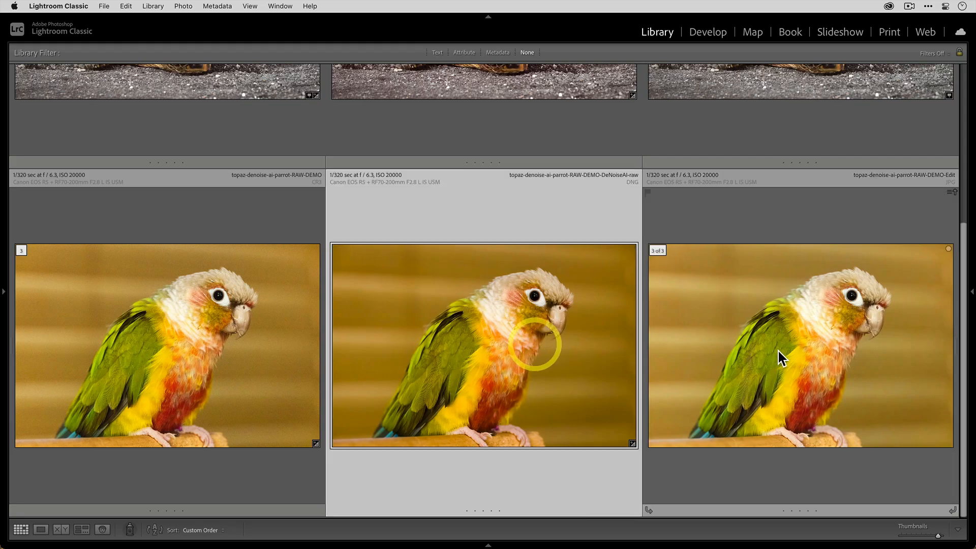
{"action": "left_click", "coordinate": [778, 350], "text": "shift"}
{"action": "key", "text": "c"}
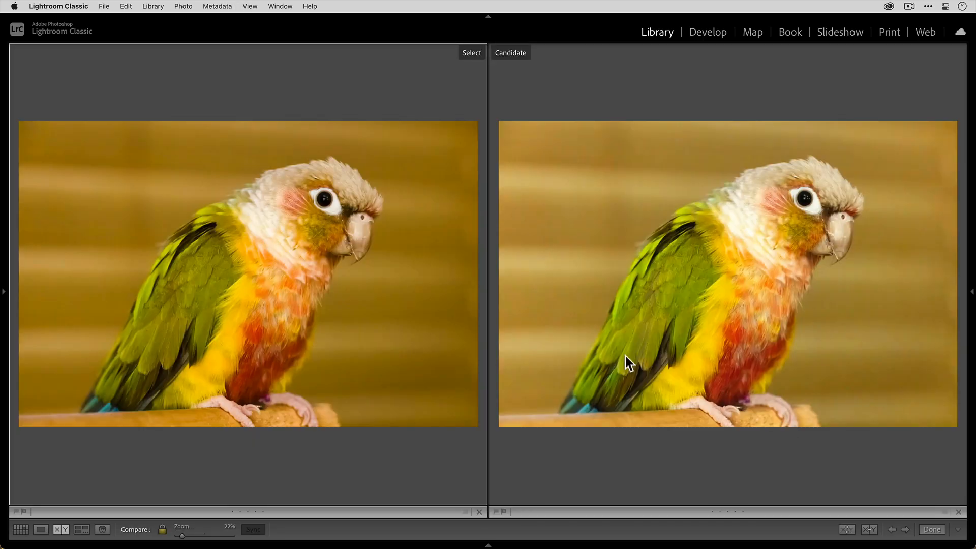
- Examine the beak, chest feathers, head and background of the parrot DNG and JPG under magnification, checking color and noise
{"action": "left_click", "coordinate": [371, 219]}
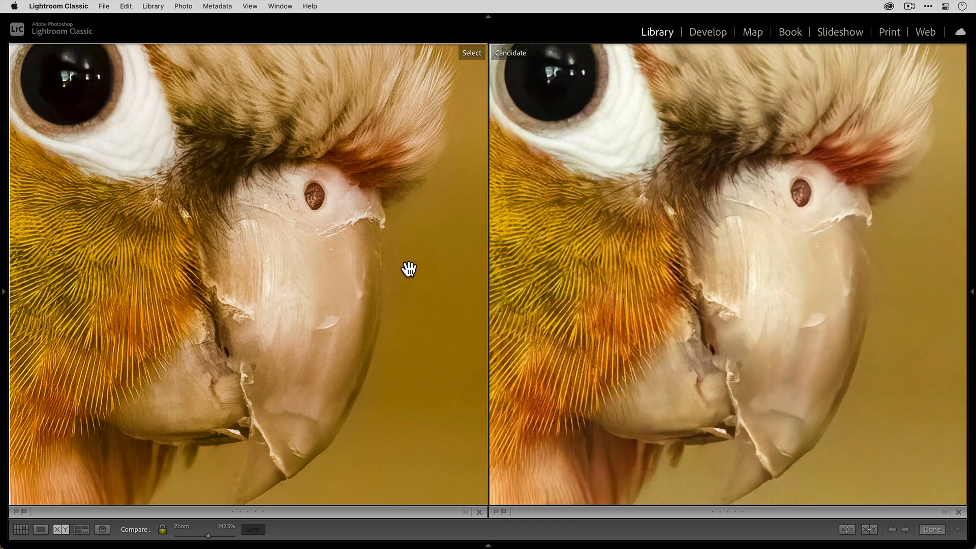
{"action": "left_click_drag", "start_coordinate": [433, 250], "coordinate": [178, 266]}
{"action": "left_click_drag", "start_coordinate": [290, 228], "coordinate": [264, 289]}
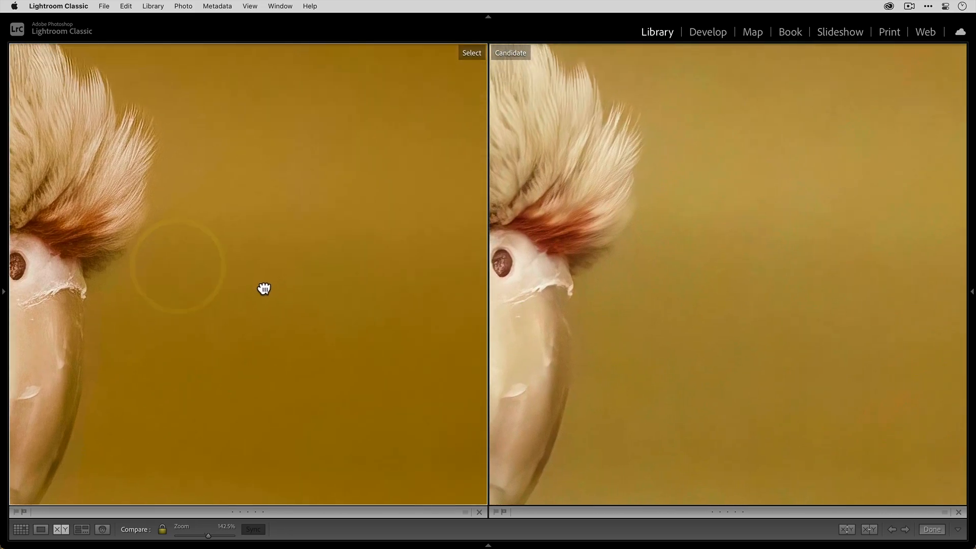
{"action": "left_click", "coordinate": [254, 328]}
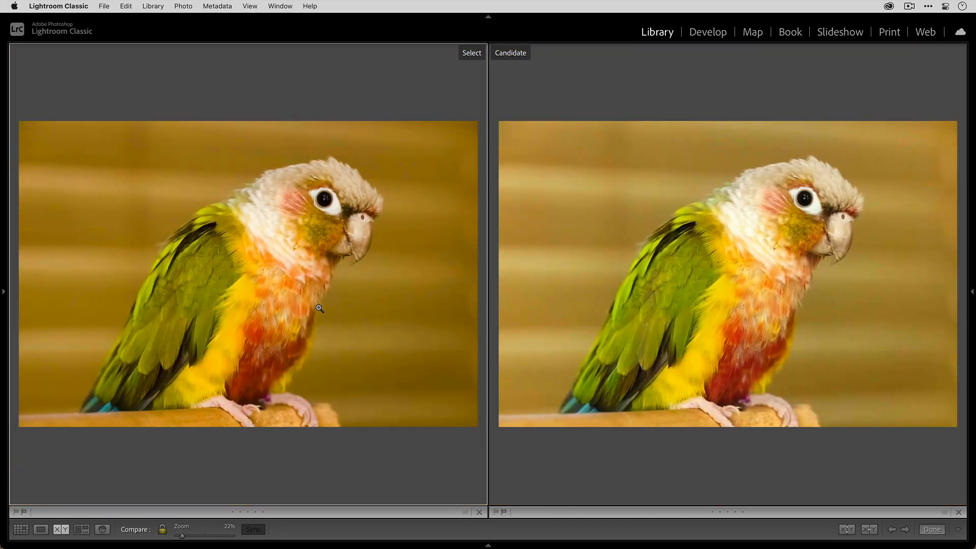
{"action": "left_click", "coordinate": [319, 308]}
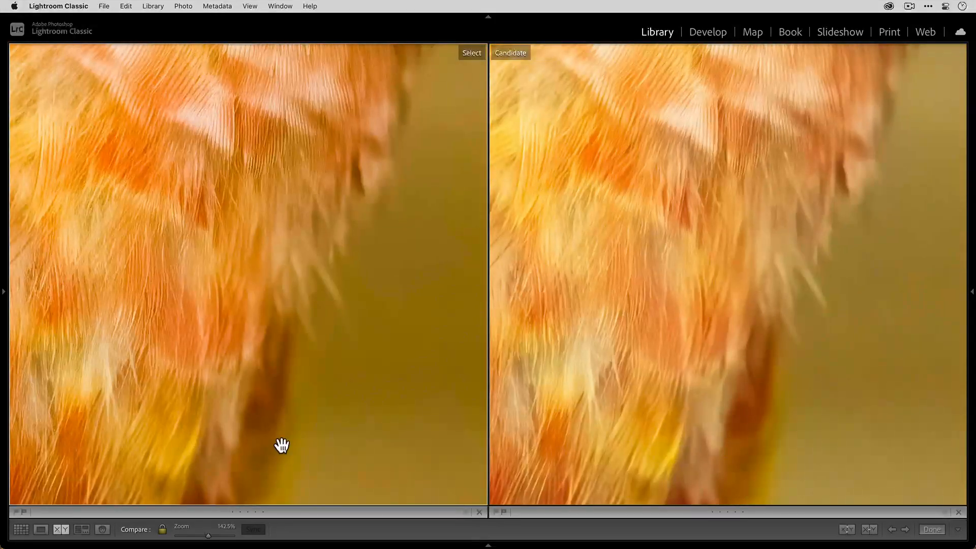
{"action": "left_click_drag", "start_coordinate": [208, 533], "coordinate": [195, 532]}
{"action": "left_click_drag", "start_coordinate": [365, 285], "coordinate": [218, 422]}
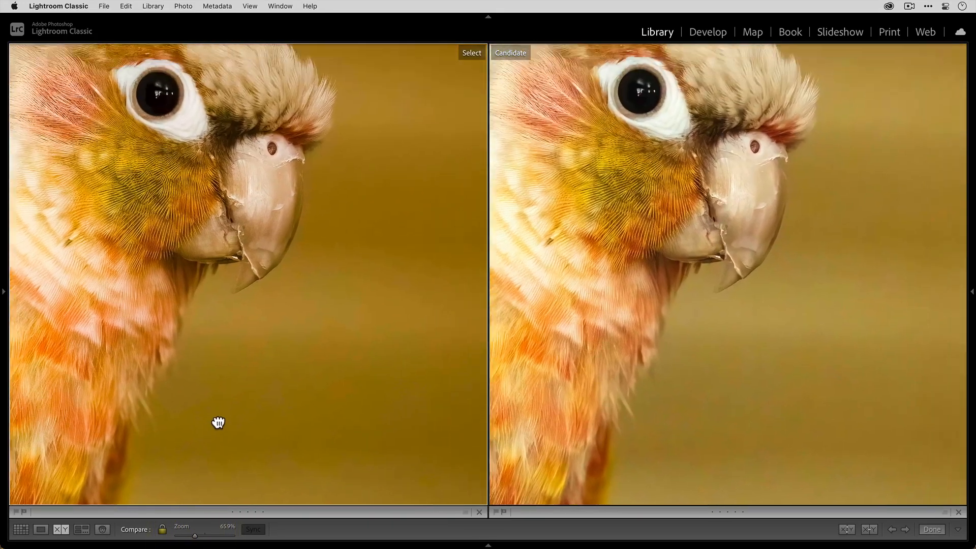
{"action": "left_click_drag", "start_coordinate": [342, 301], "coordinate": [230, 420]}
{"action": "left_click_drag", "start_coordinate": [329, 259], "coordinate": [244, 503]}
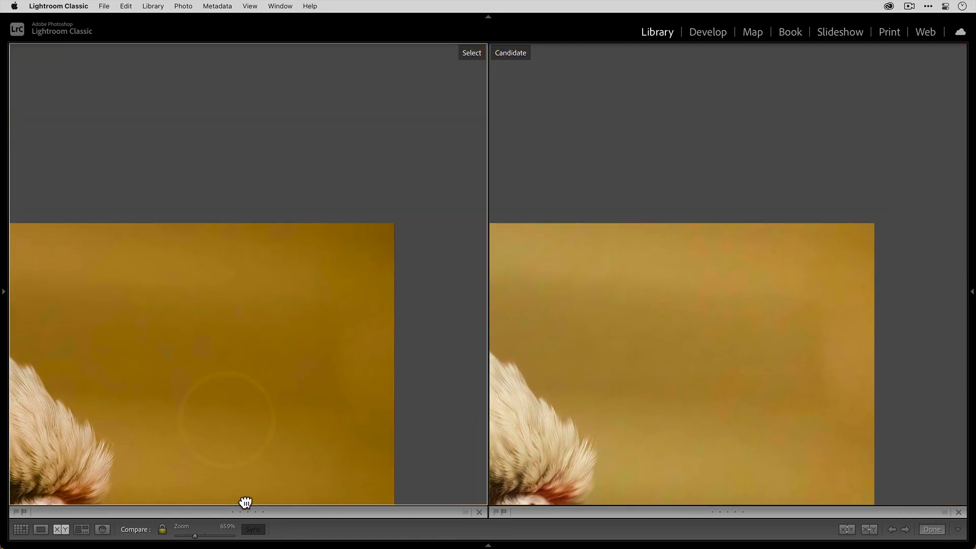
{"action": "left_click_drag", "start_coordinate": [237, 466], "coordinate": [433, 227]}
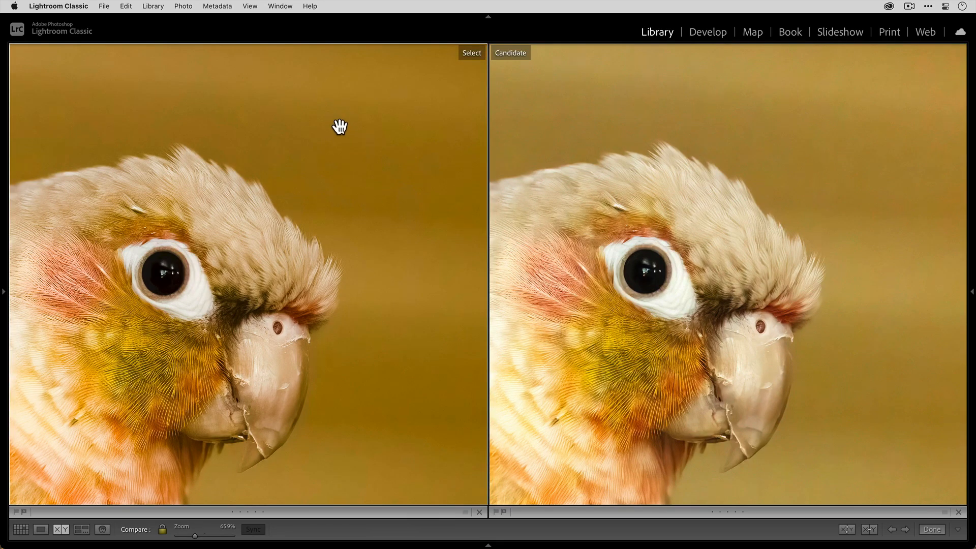
{"action": "left_click", "coordinate": [374, 191]}
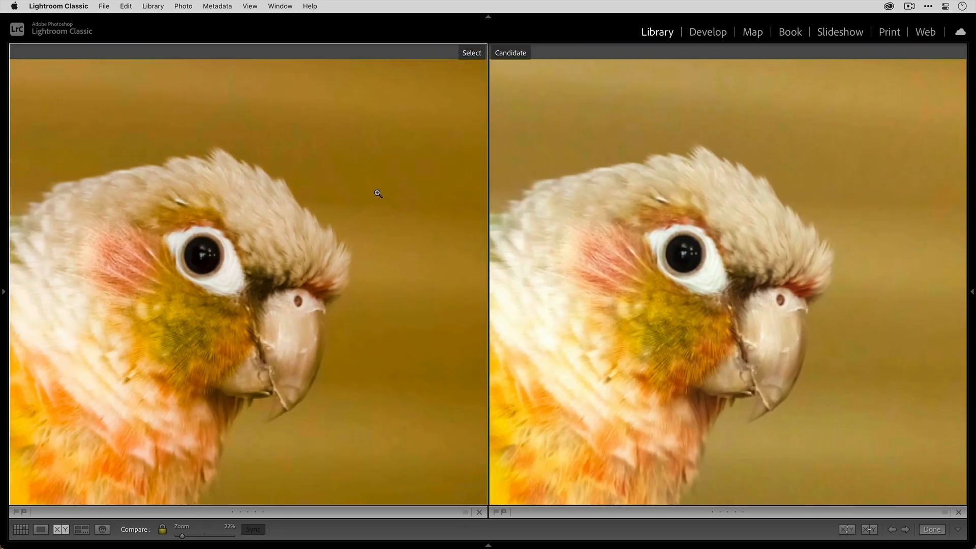